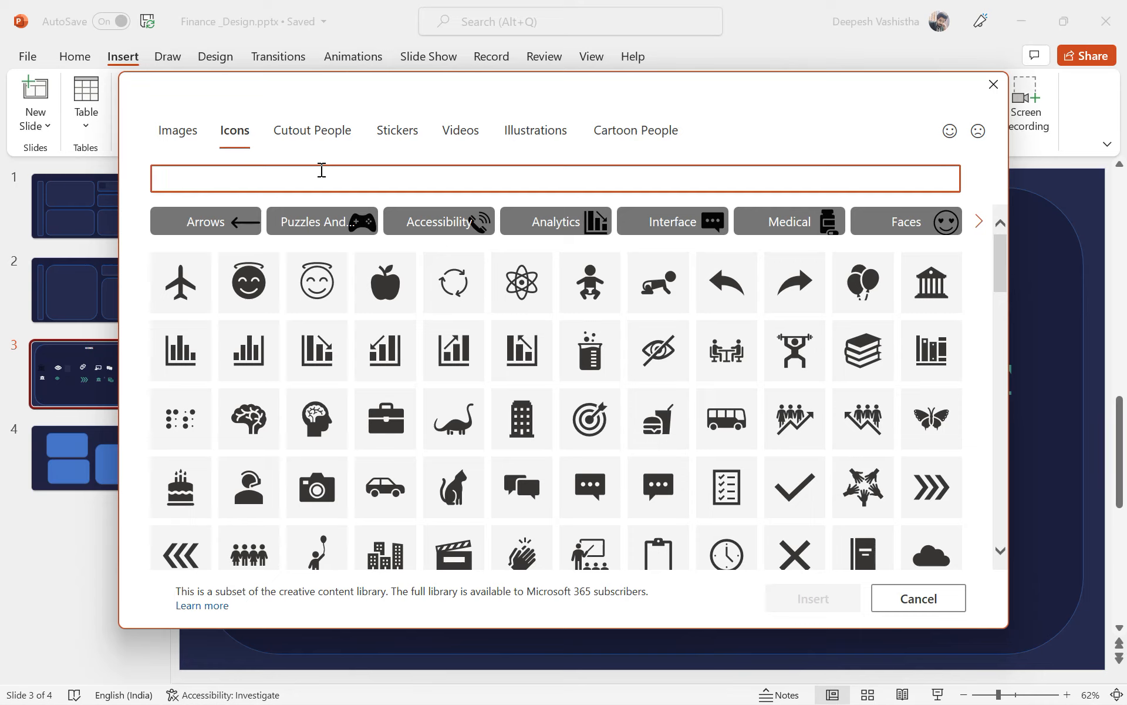
- Search the icon library for "business" and clear the search
{"action": "type", "text": "business"}
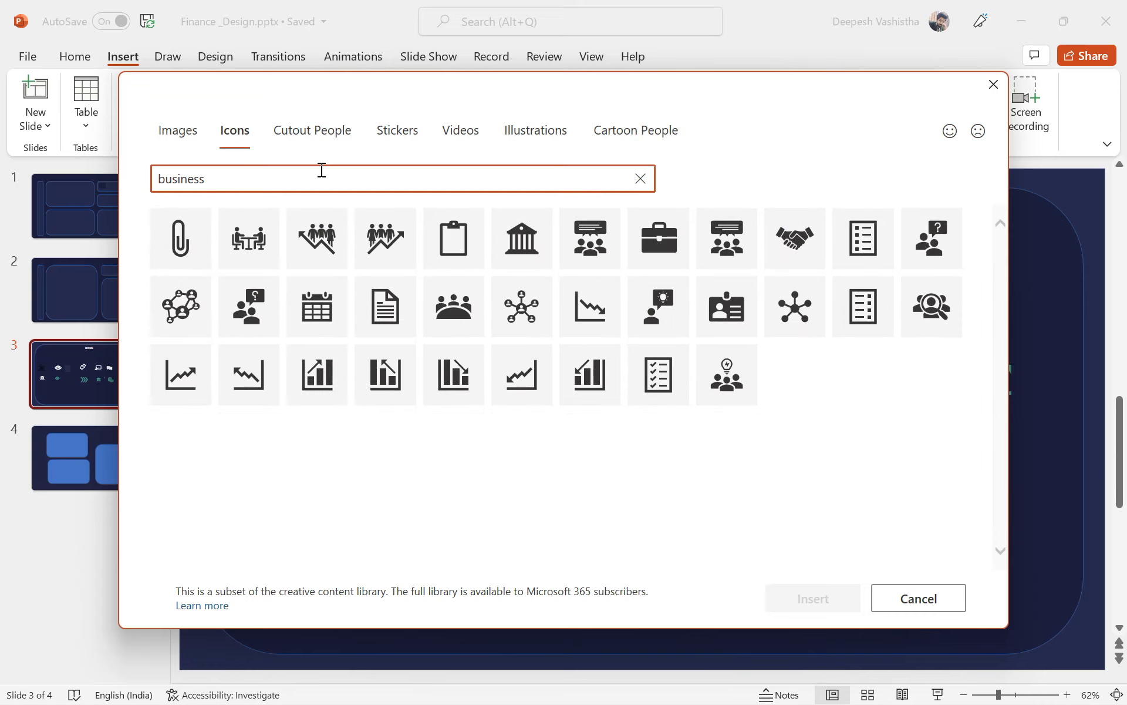
{"action": "double_click", "coordinate": [322, 170]}
{"action": "key", "text": "BackSpace"}
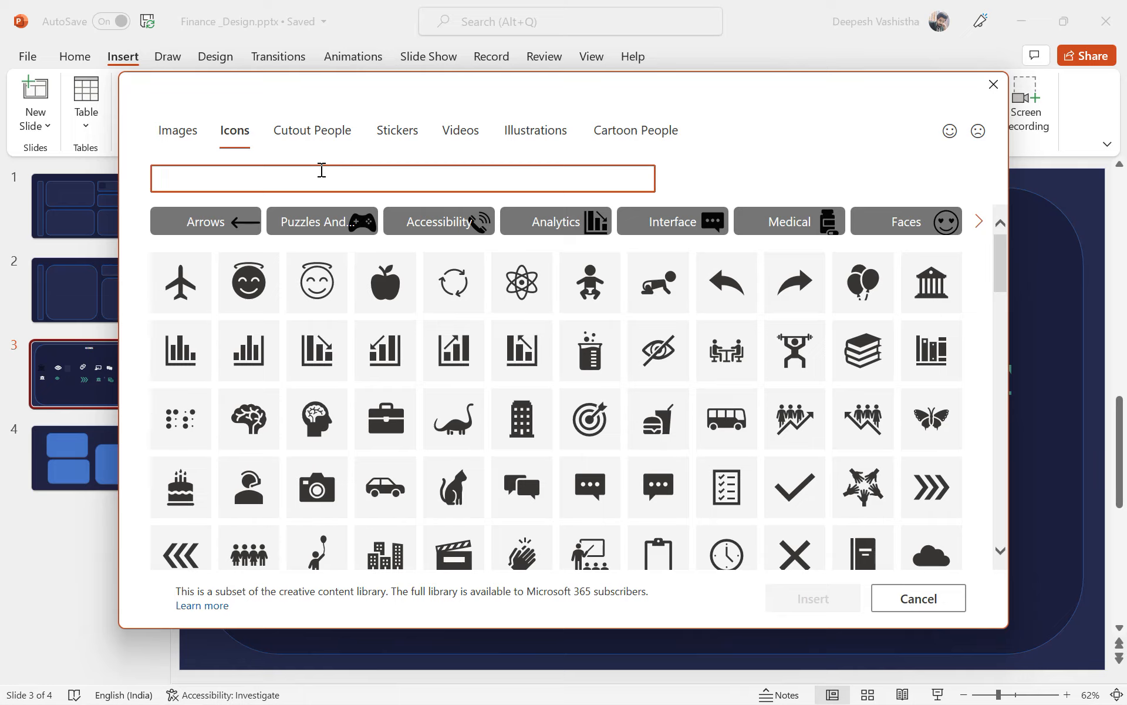
- Search the icon library for "graph", insert the declining line chart icon and place it below and left of the ICONS title
{"action": "type", "text": "graph"}
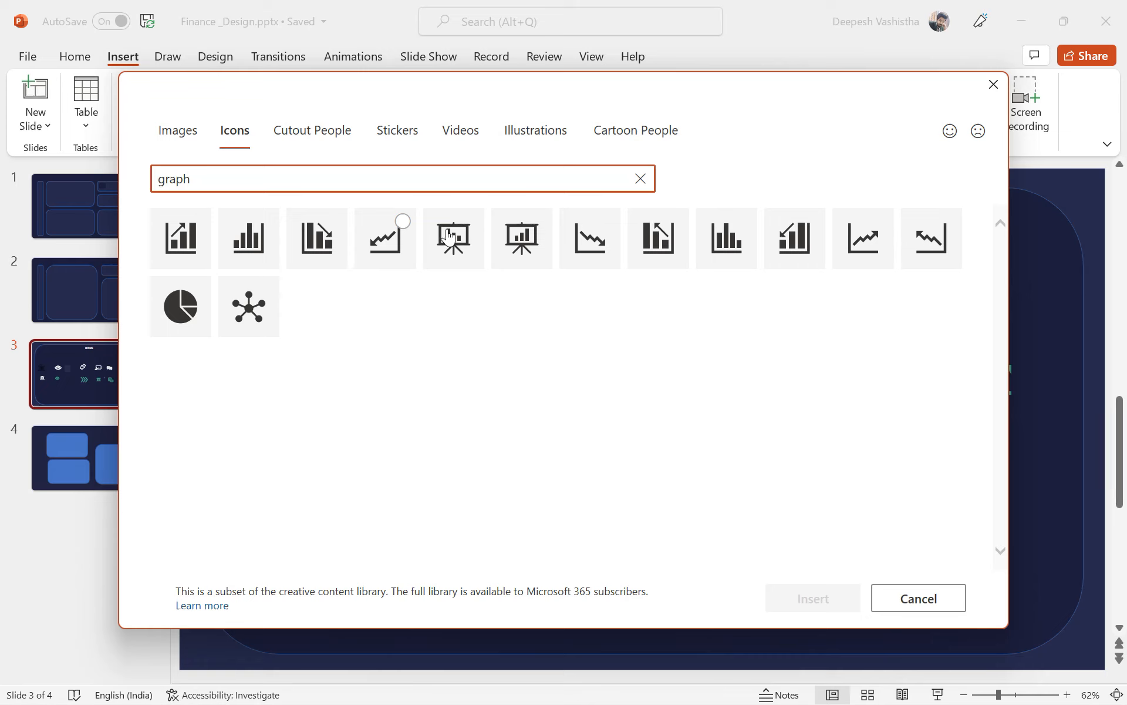
{"action": "left_click", "coordinate": [607, 221]}
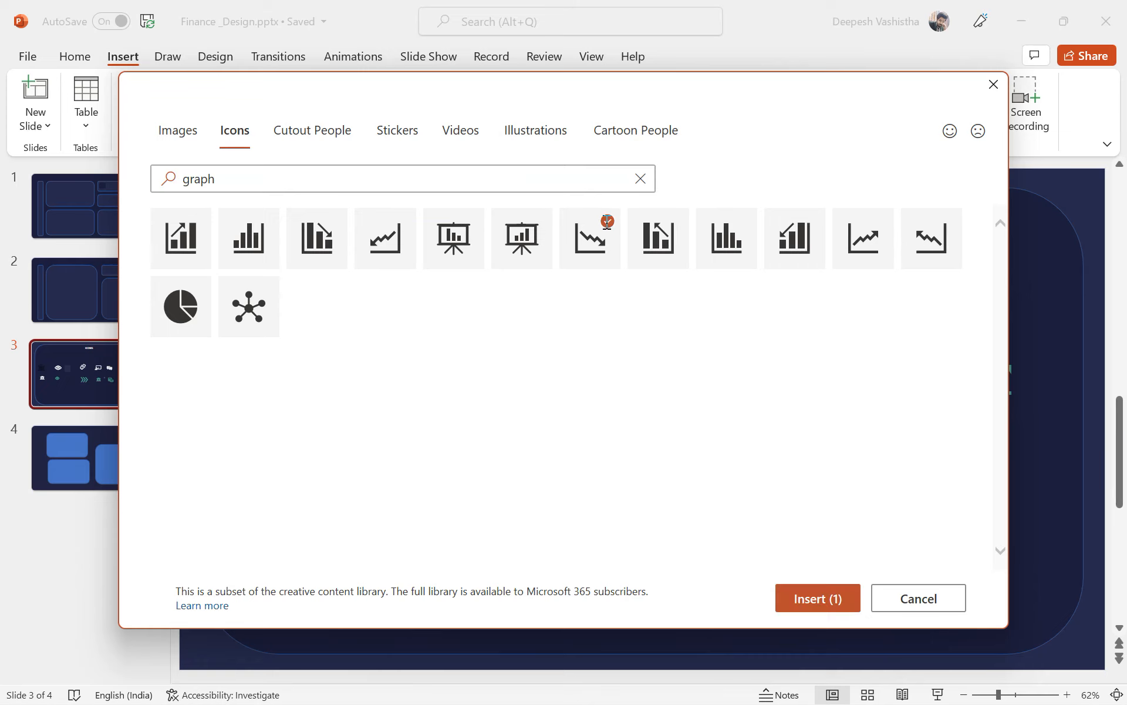
{"action": "left_click", "coordinate": [830, 601]}
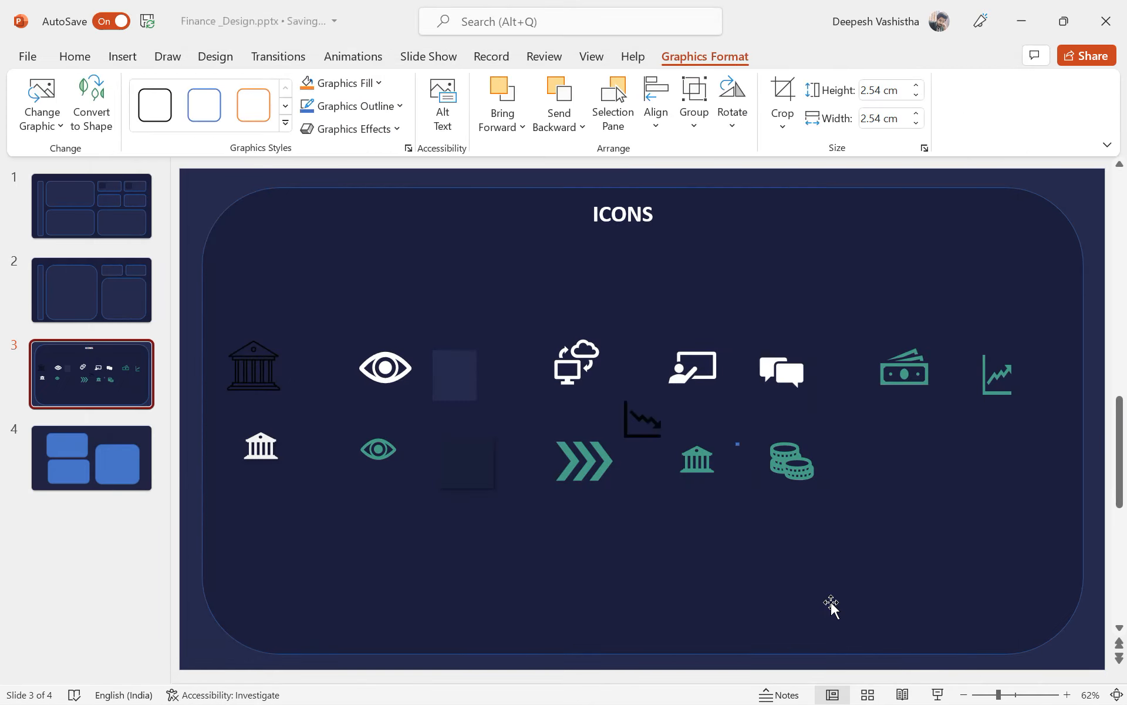
{"action": "left_click", "coordinate": [654, 426]}
{"action": "left_click_drag", "start_coordinate": [653, 426], "coordinate": [494, 265]}
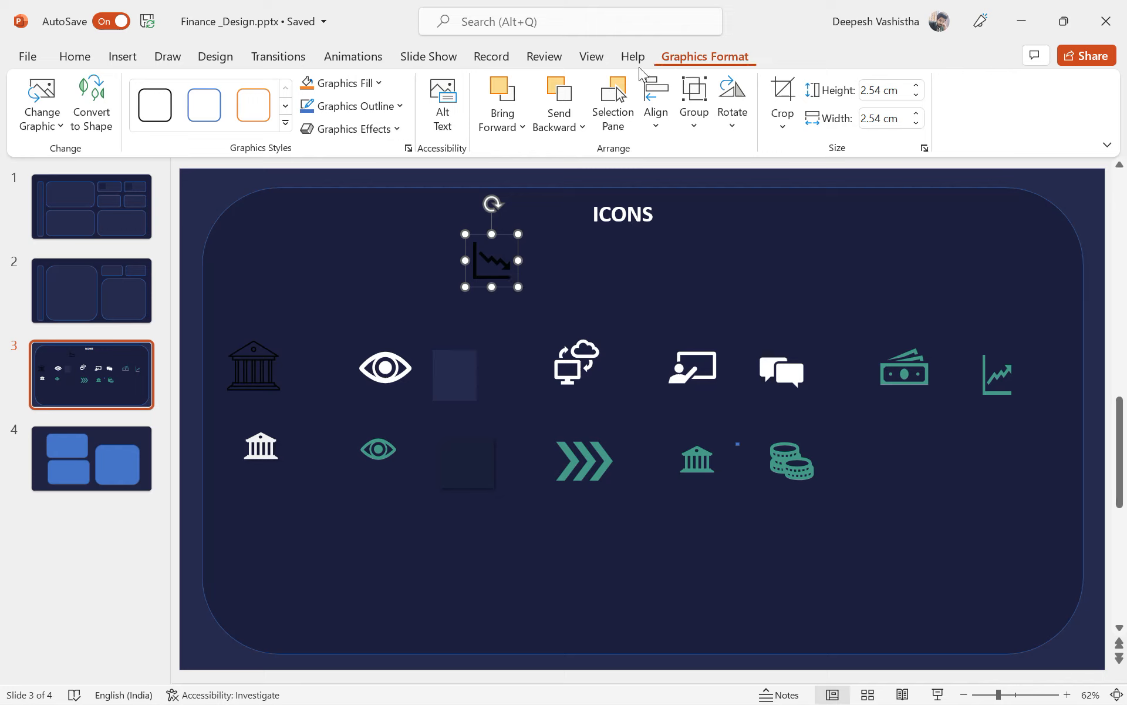
{"action": "left_click", "coordinate": [343, 83]}
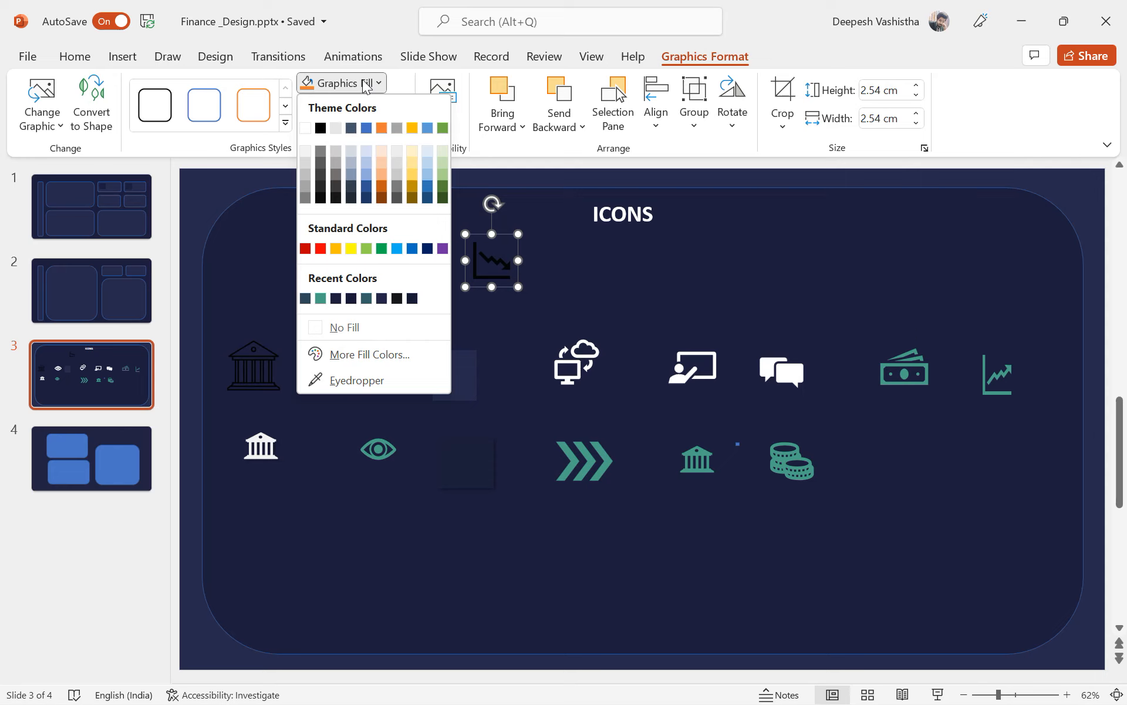
{"action": "left_click", "coordinate": [368, 354]}
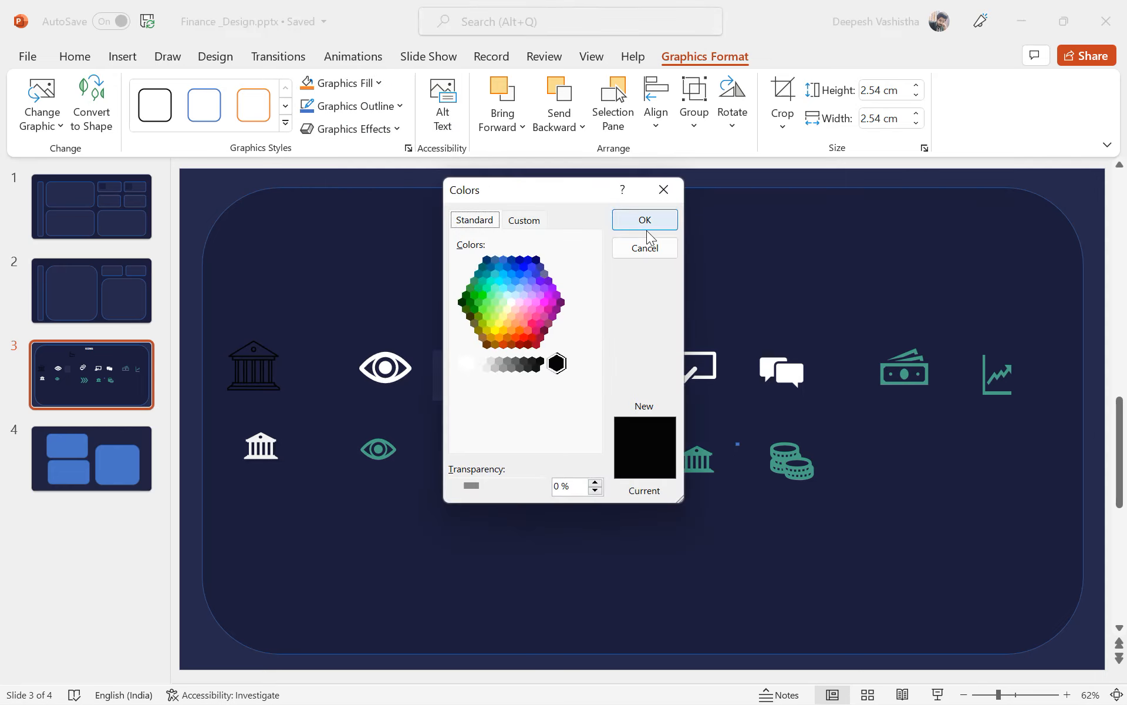
{"action": "left_click", "coordinate": [646, 249]}
- Fill the declining chart icon with the green sampled by Eyedropper from the triple-chevron icon
{"action": "left_click", "coordinate": [373, 83]}
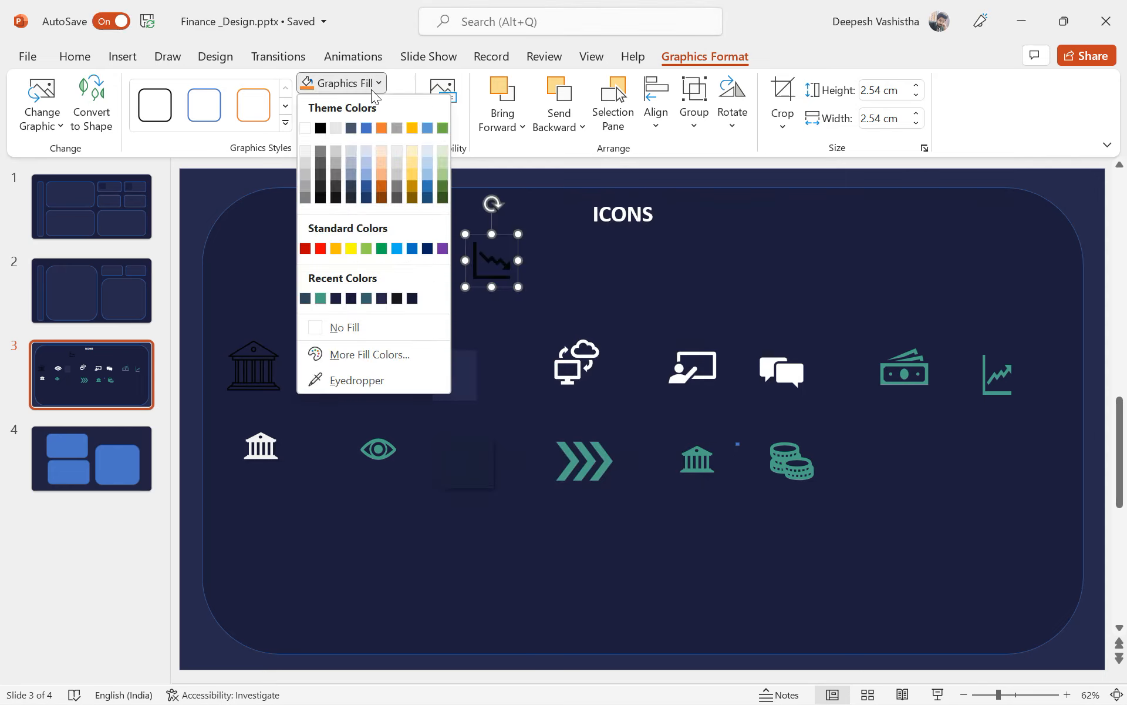
{"action": "left_click", "coordinate": [373, 380]}
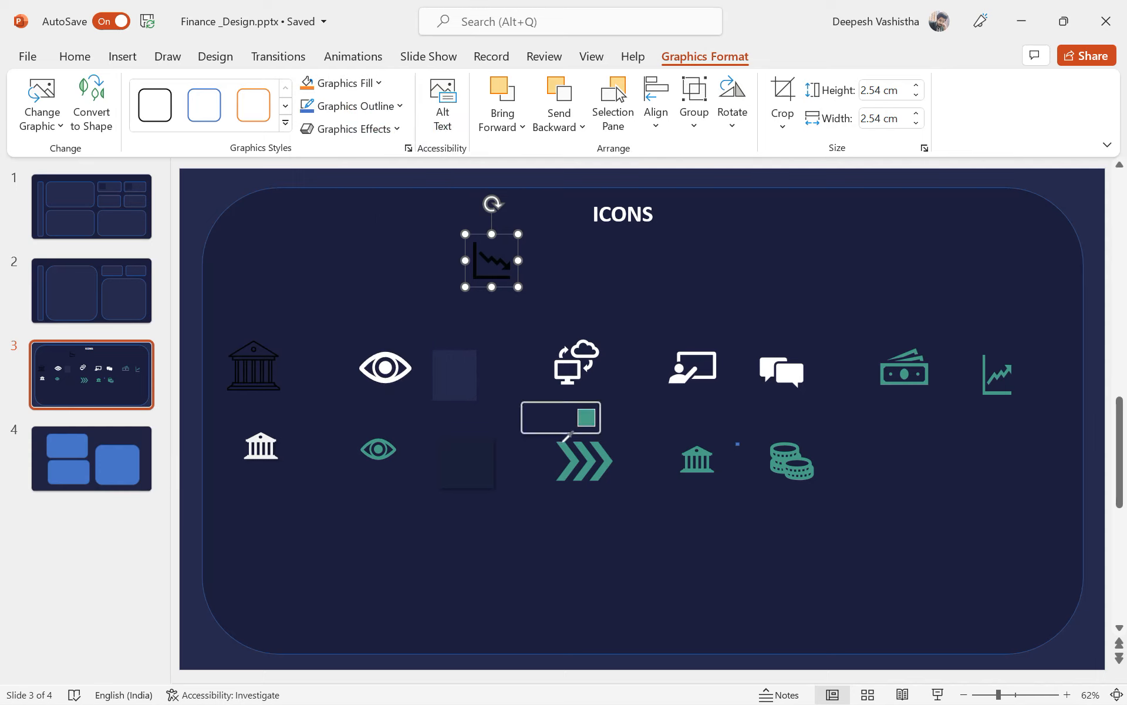
{"action": "left_click", "coordinate": [565, 438]}
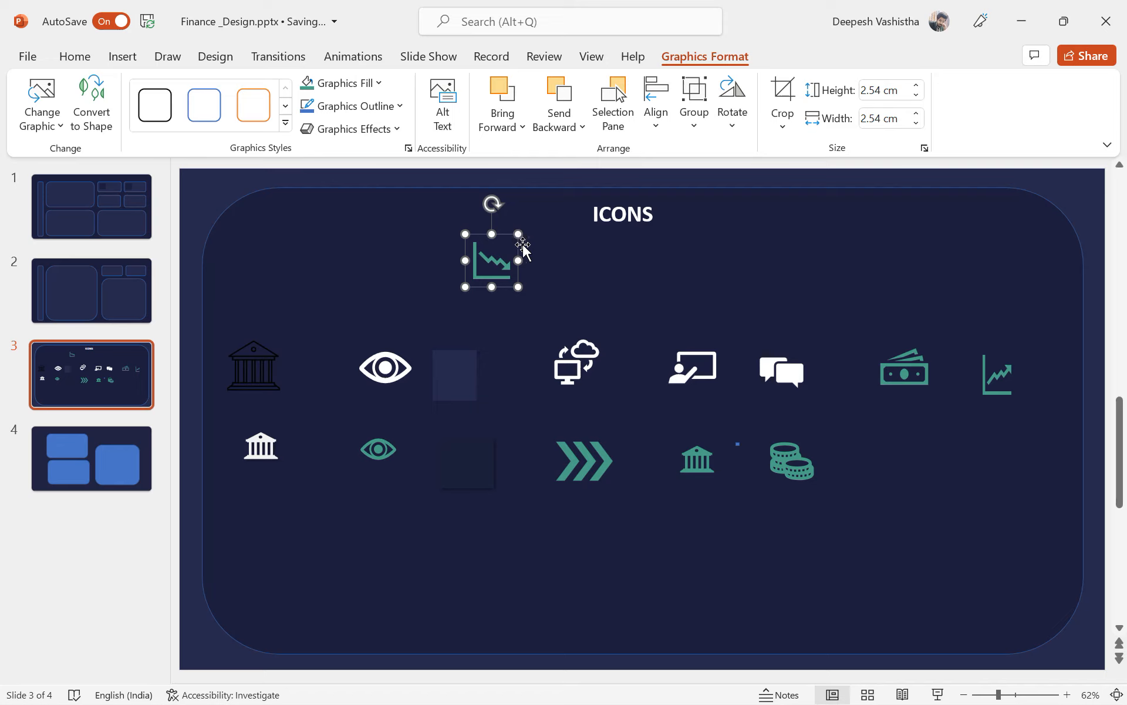
- Check the file types offered for saving the declining chart icon as a picture, and close the dialog without saving
{"action": "right_click", "coordinate": [494, 264]}
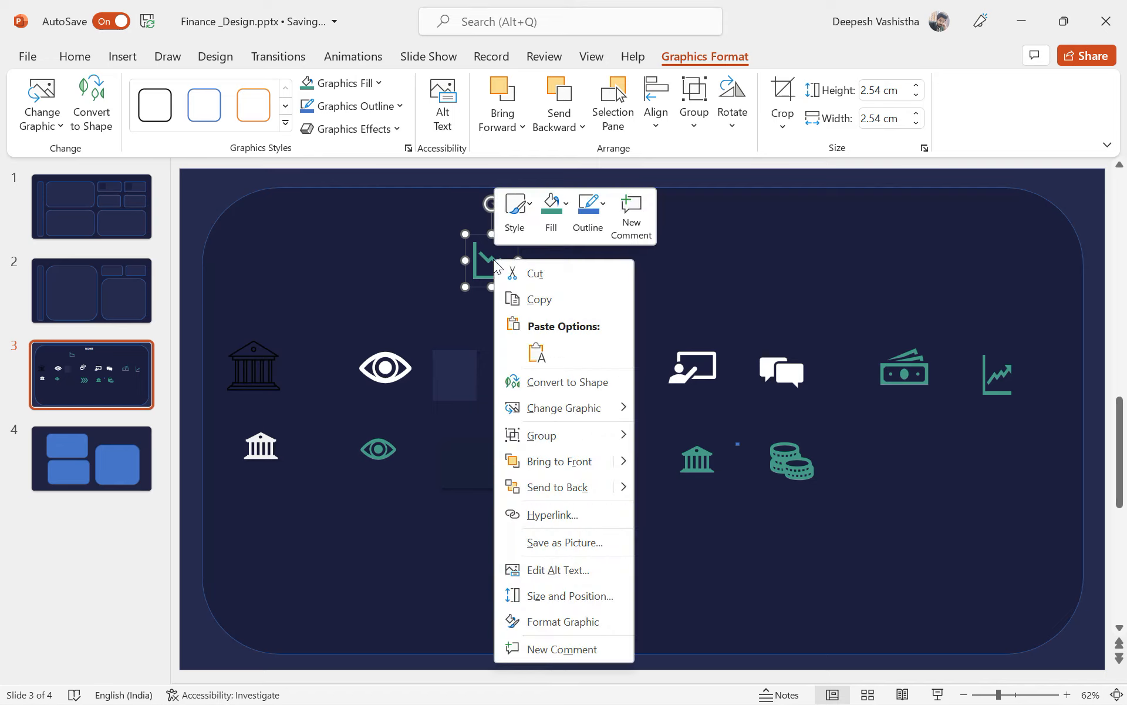
{"action": "left_click", "coordinate": [573, 532]}
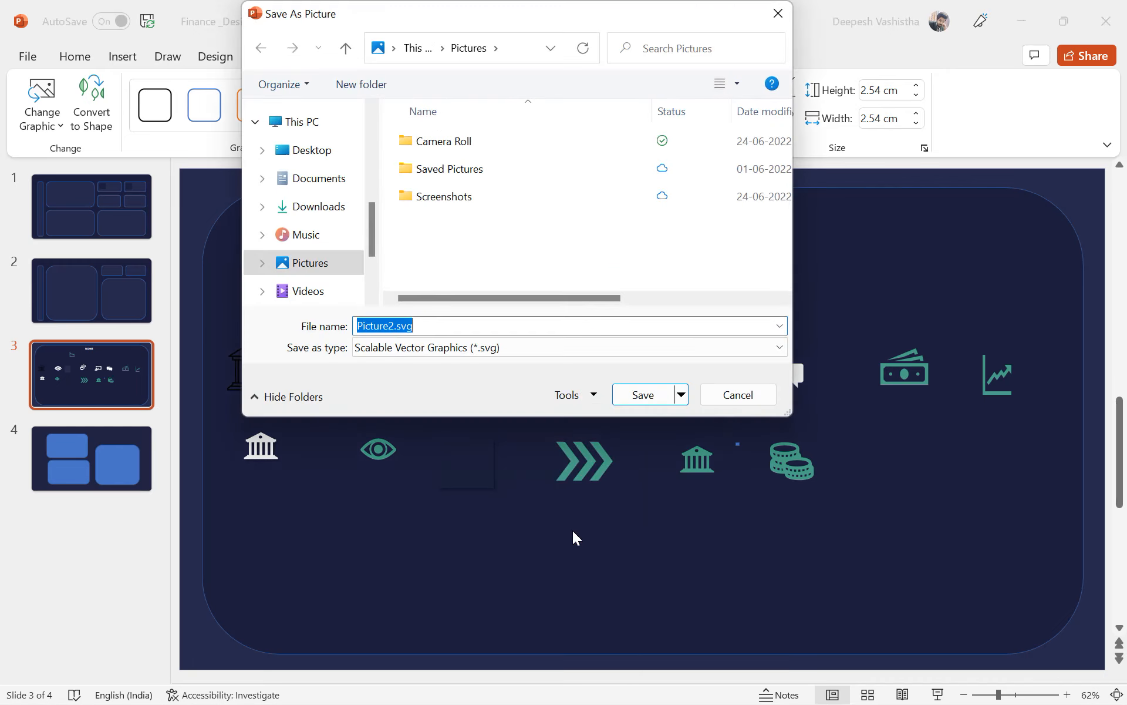
{"action": "left_click", "coordinate": [545, 347]}
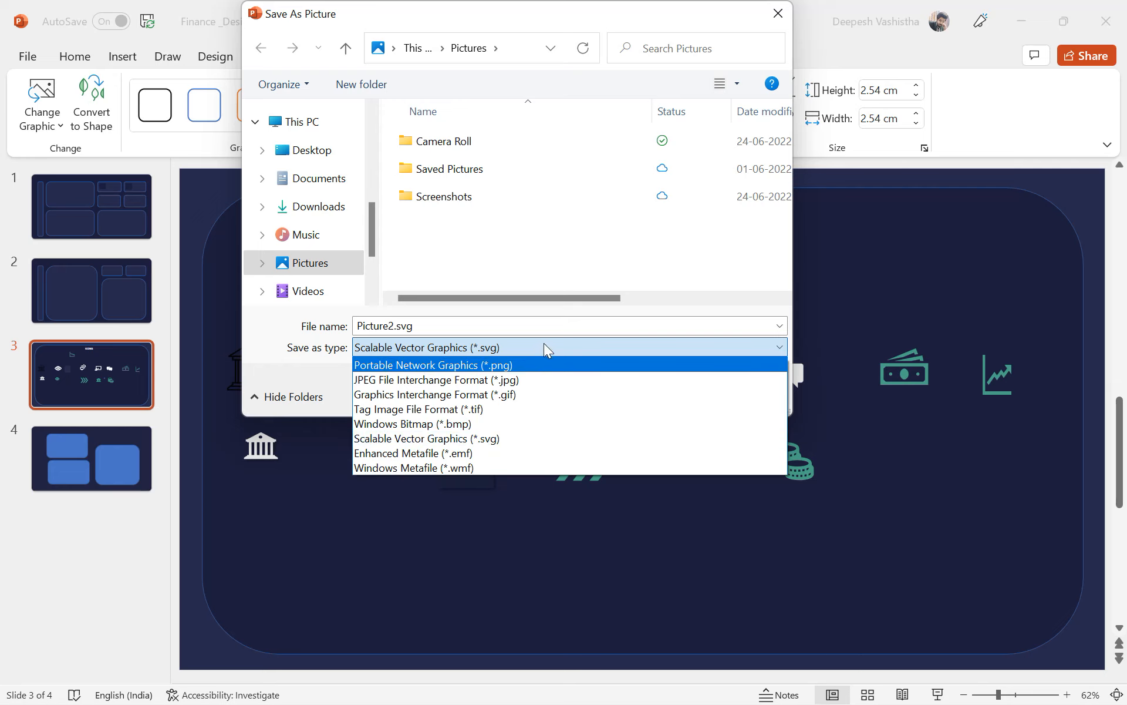
{"action": "left_click", "coordinate": [544, 343]}
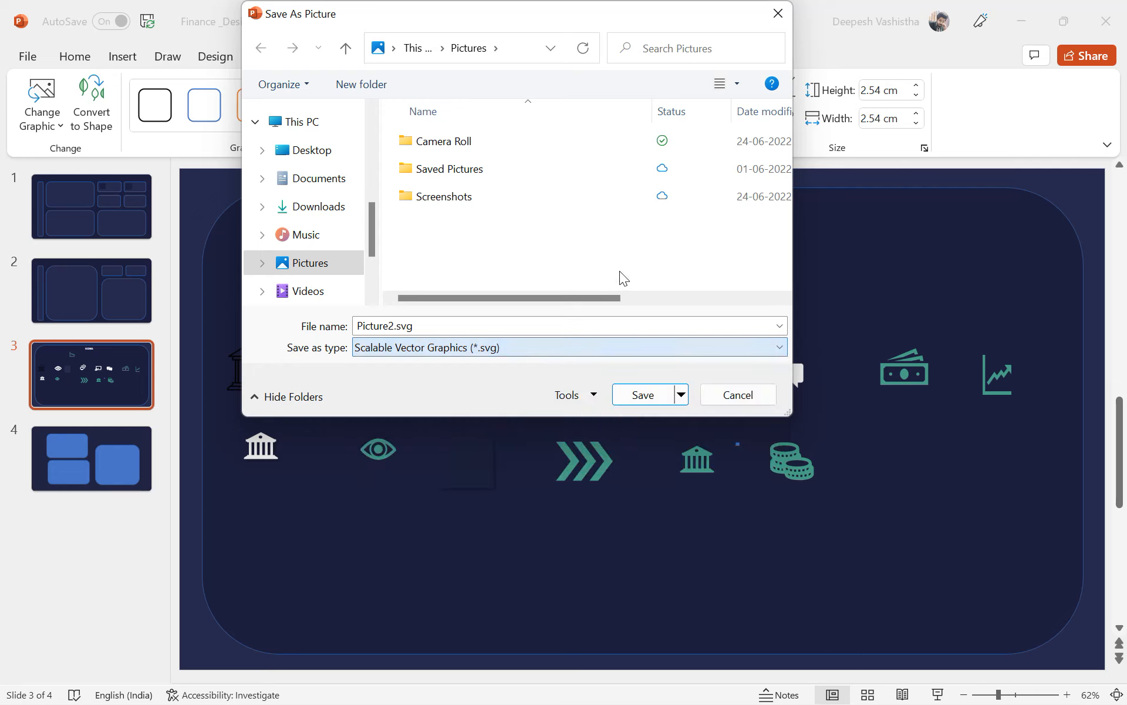
{"action": "left_click", "coordinate": [739, 395]}
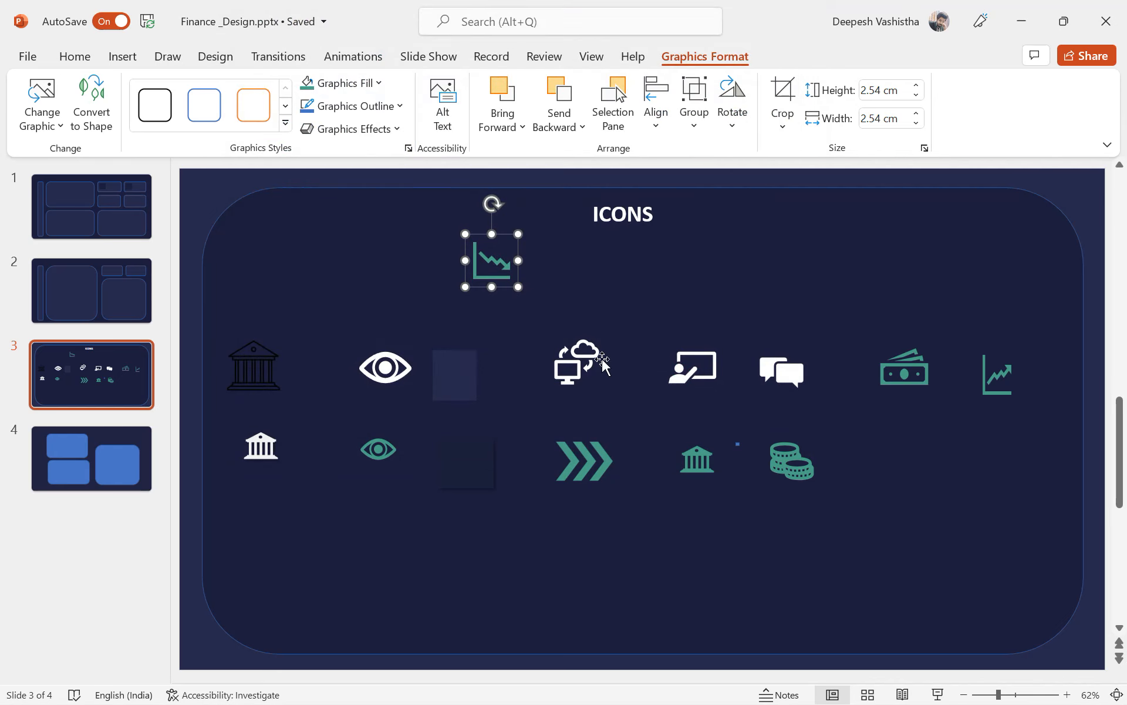
- Deselect the chart icon and review the dashboard layouts on slides 1 and 2
{"action": "left_click", "coordinate": [546, 329]}
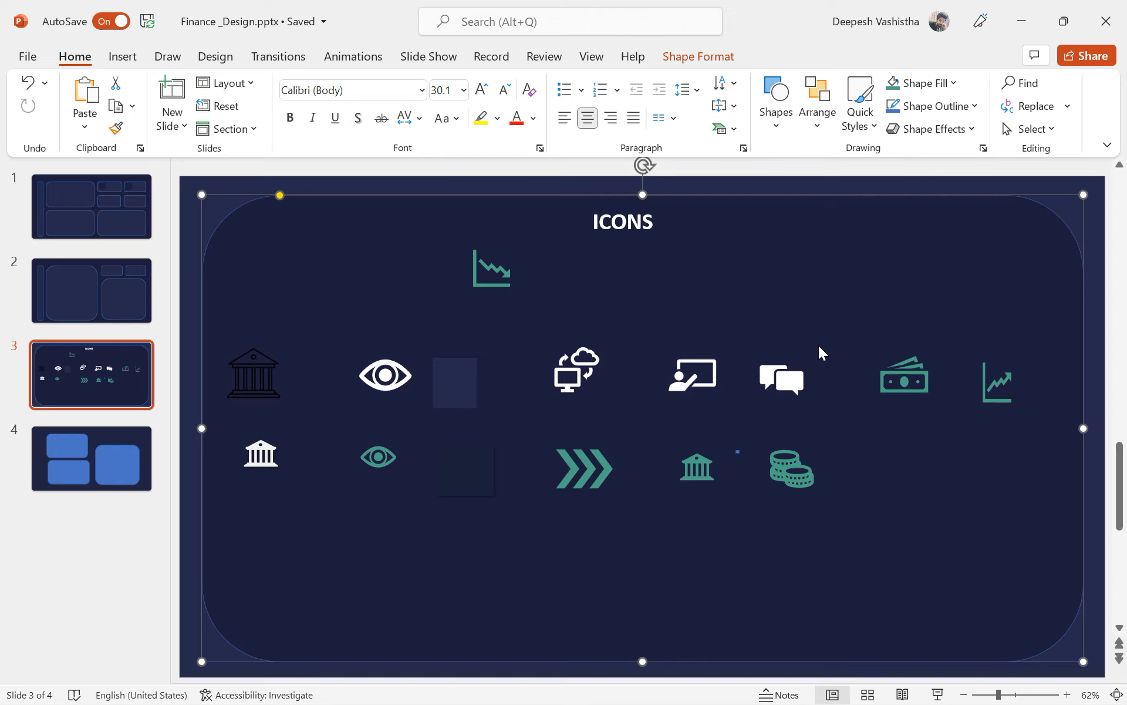
{"action": "left_click", "coordinate": [83, 220]}
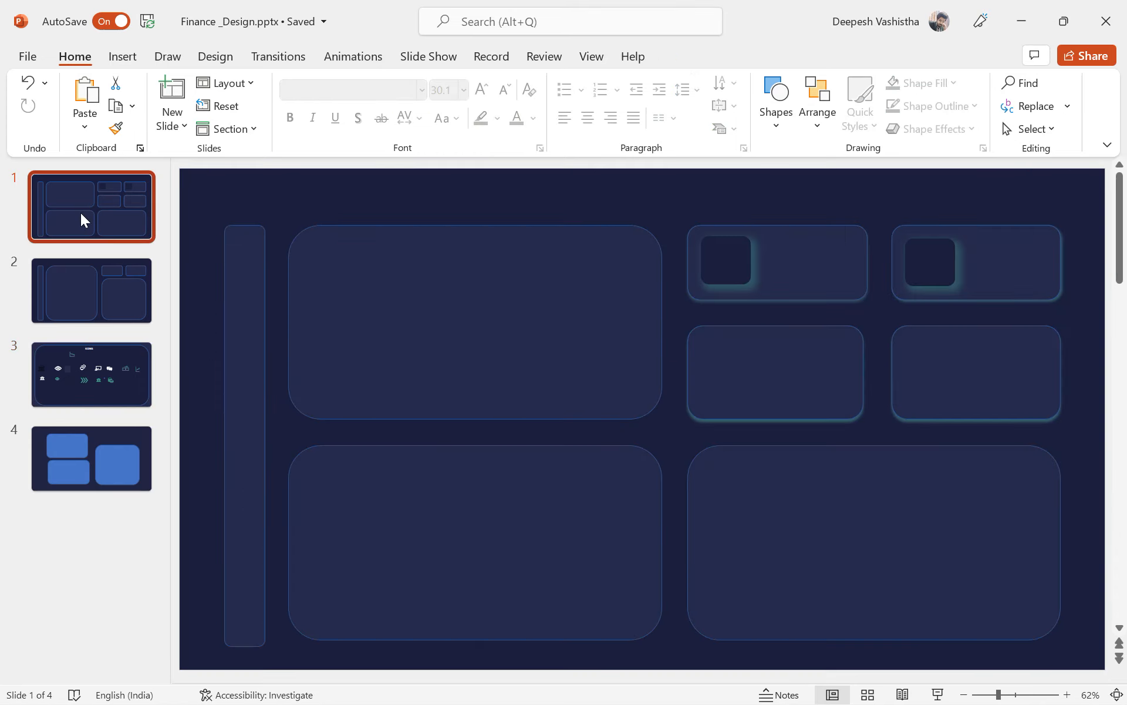
{"action": "key", "text": "Down"}
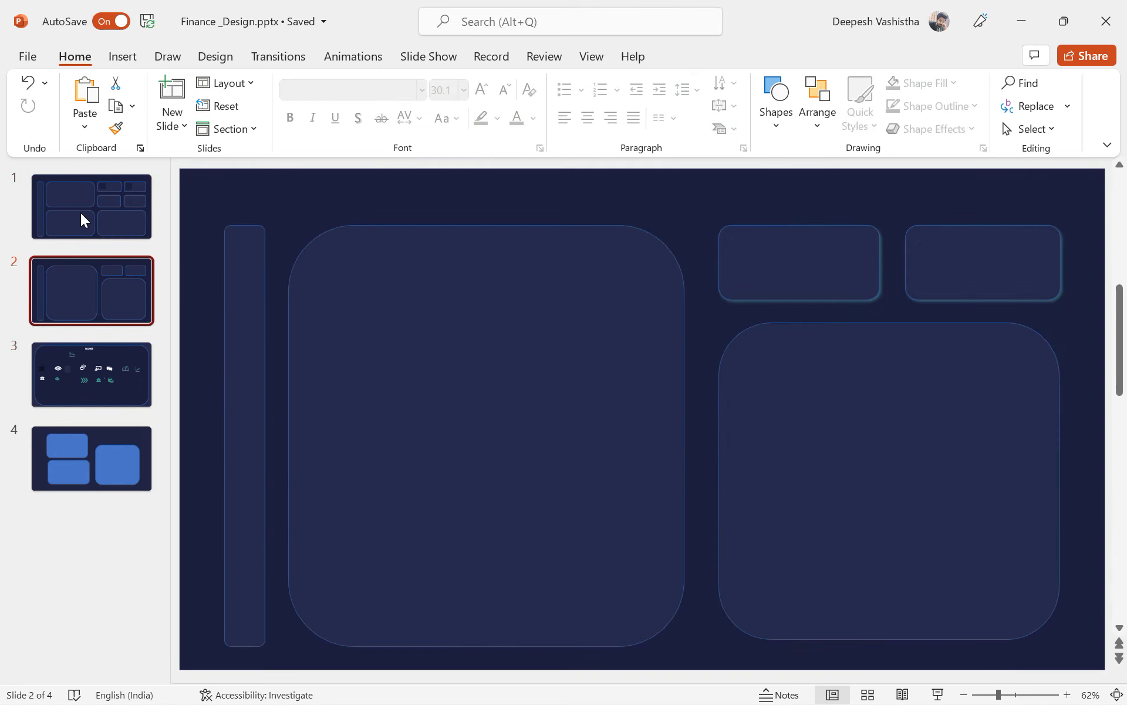
- Switch to the untitled Power BI Desktop report and expand the Fields pane
{"action": "key", "text": "alt+Tab"}
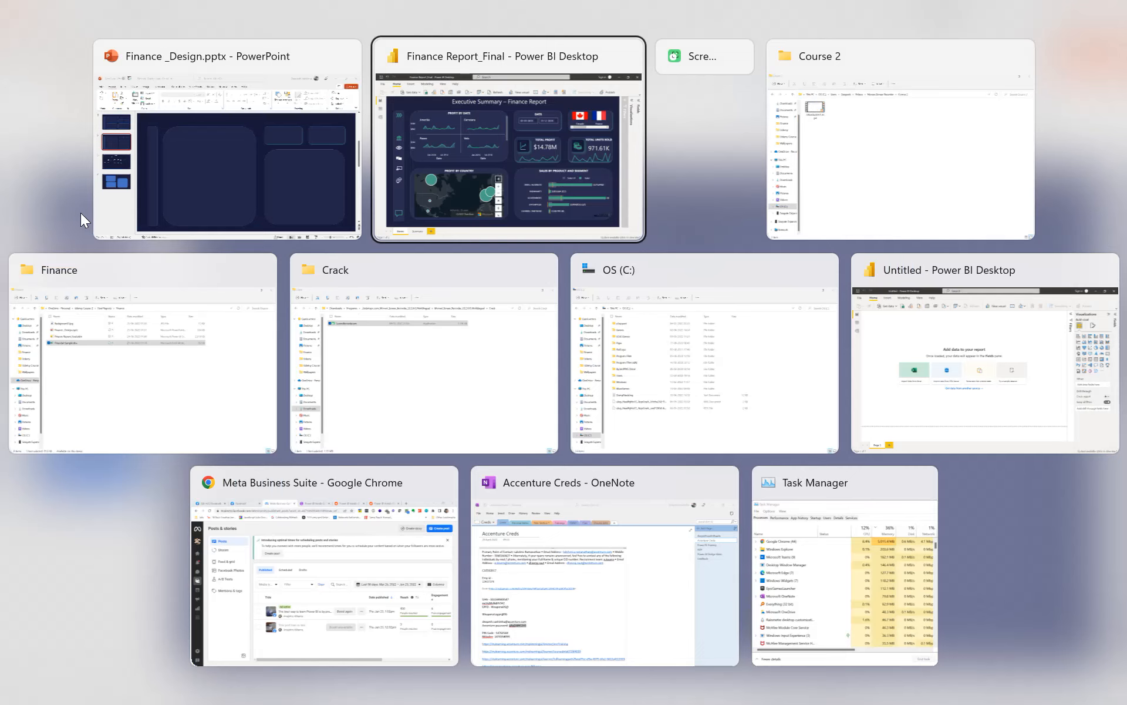
{"action": "key", "text": "alt+Tab"}
{"action": "key", "text": "alt+Tab"}
{"action": "key", "text": "alt+Tab"}
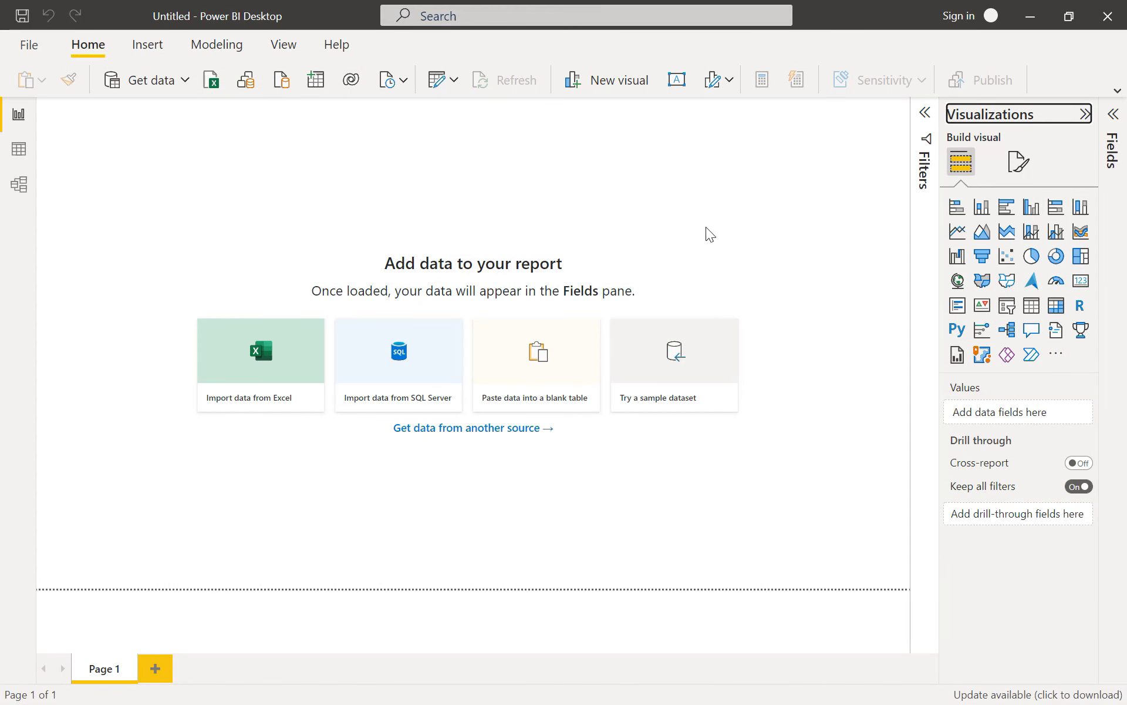
{"action": "left_click", "coordinate": [1113, 114]}
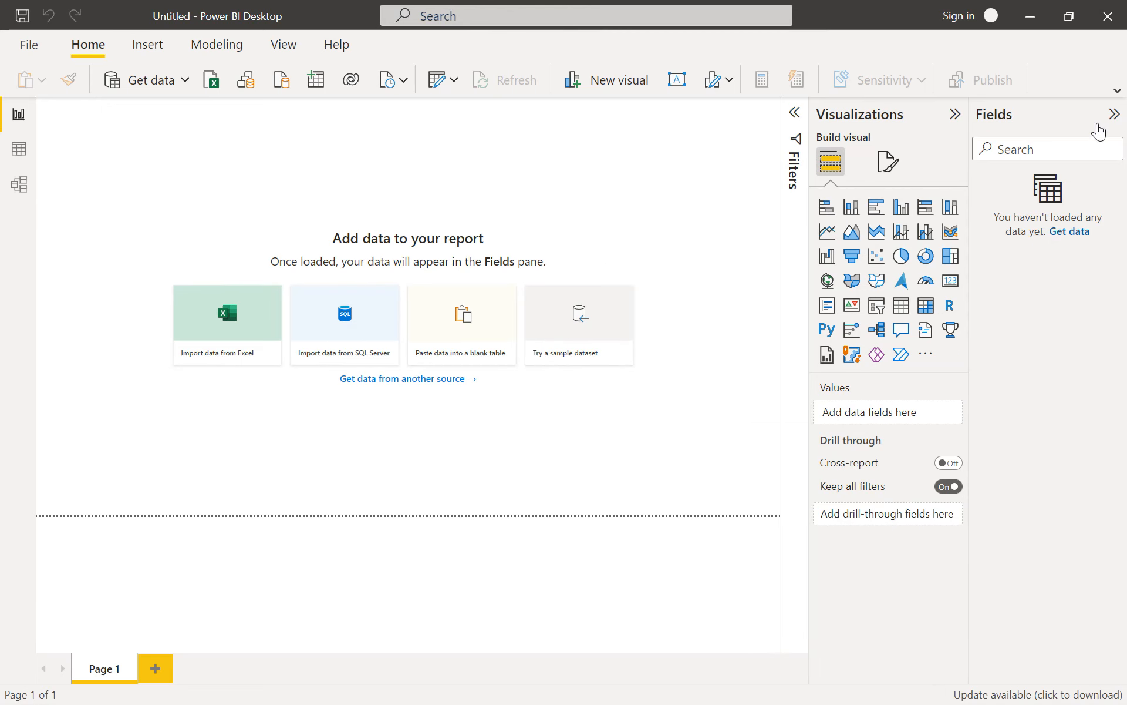
- Switch to the File Explorer window showing the Finance folder
{"action": "key", "text": "super"}
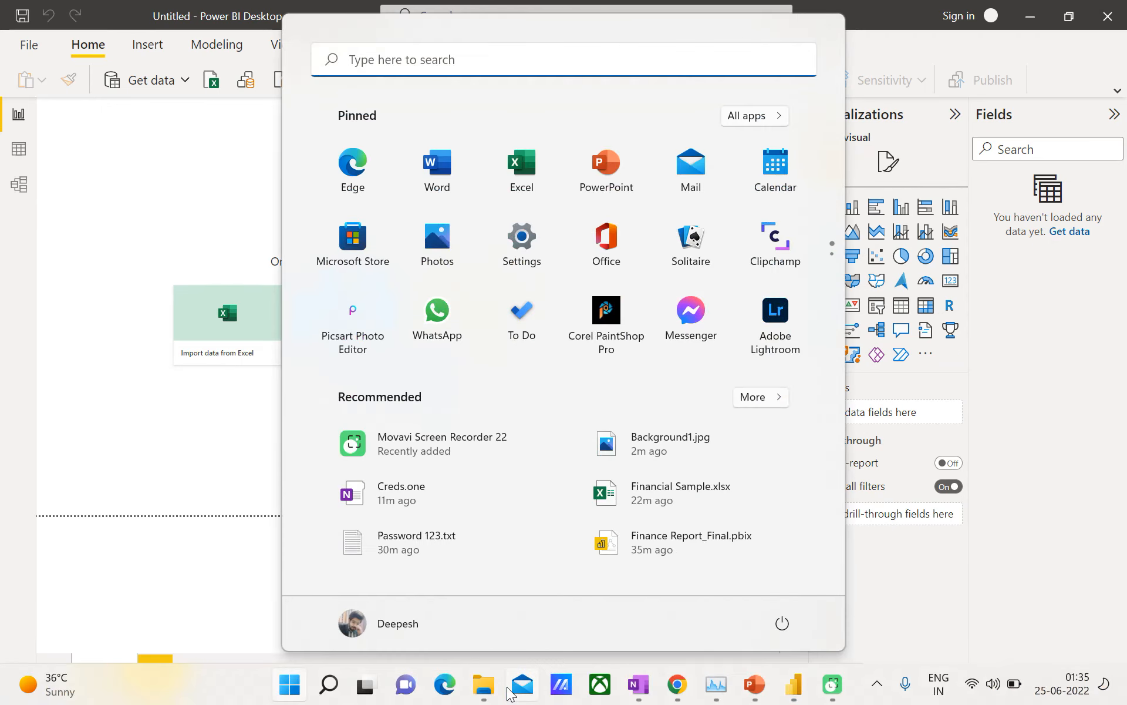
{"action": "mouse_move", "coordinate": [503, 691]}
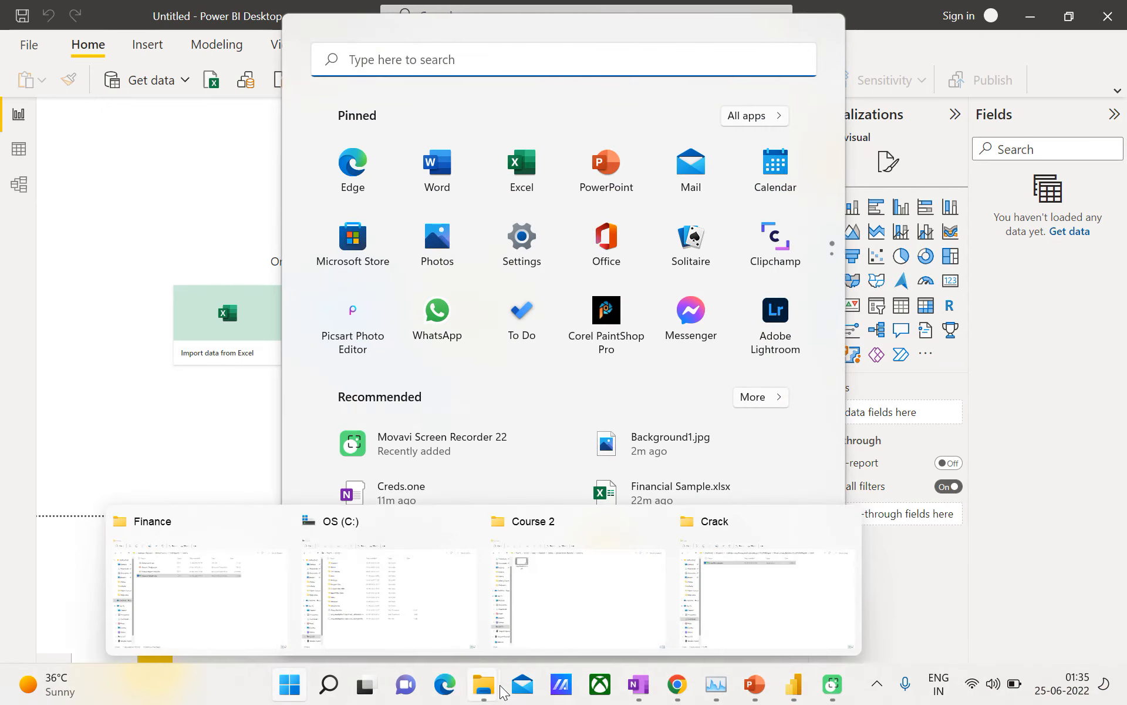
{"action": "left_click", "coordinate": [246, 589]}
{"action": "key", "text": "alt+Tab"}
{"action": "key", "text": "alt+Tab"}
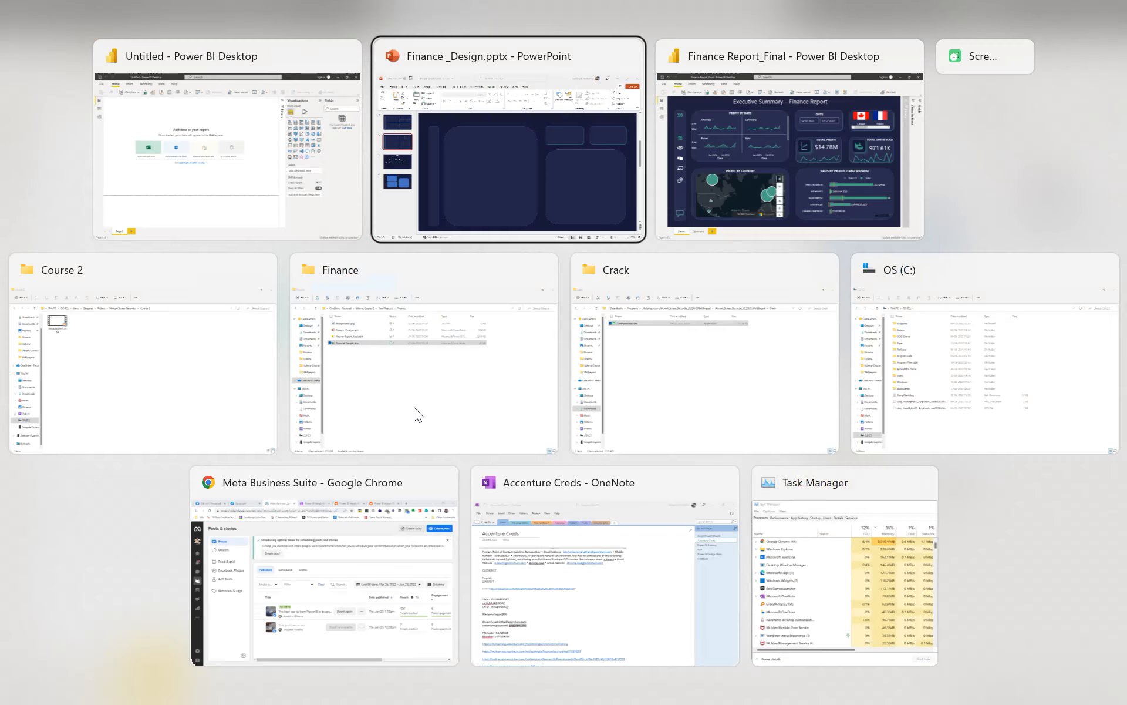
{"action": "key", "text": "alt+Tab"}
{"action": "key", "text": "alt+Tab"}
{"action": "key", "text": "alt+Tab"}
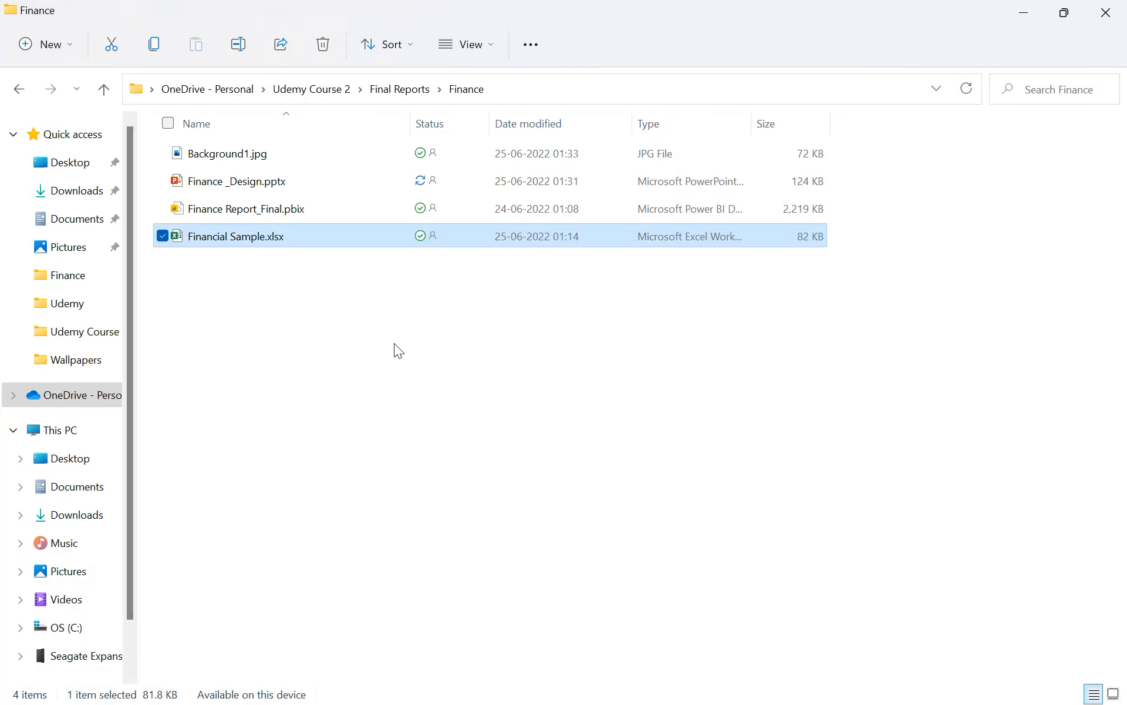
- Select Background1.jpg and highlight the full path of the Finance folder
{"action": "left_click", "coordinate": [395, 344]}
{"action": "left_click", "coordinate": [315, 152]}
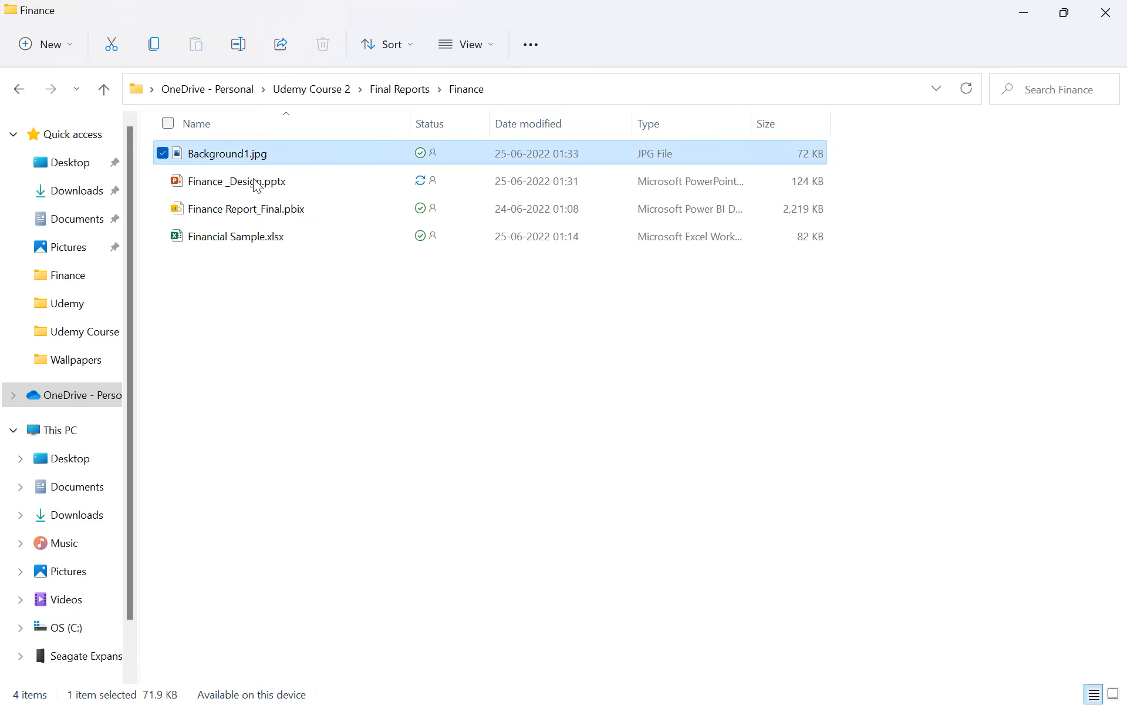
{"action": "left_click", "coordinate": [576, 90]}
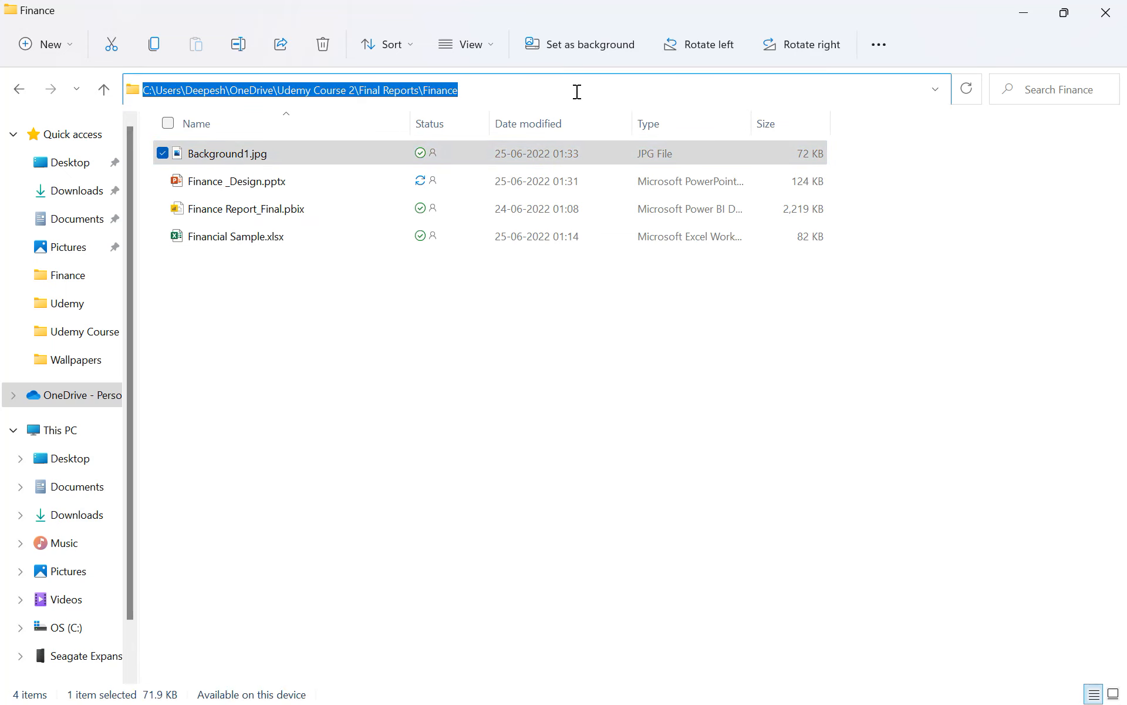
- Switch back to the untitled Power BI Desktop report
{"action": "key", "text": "alt+Tab"}
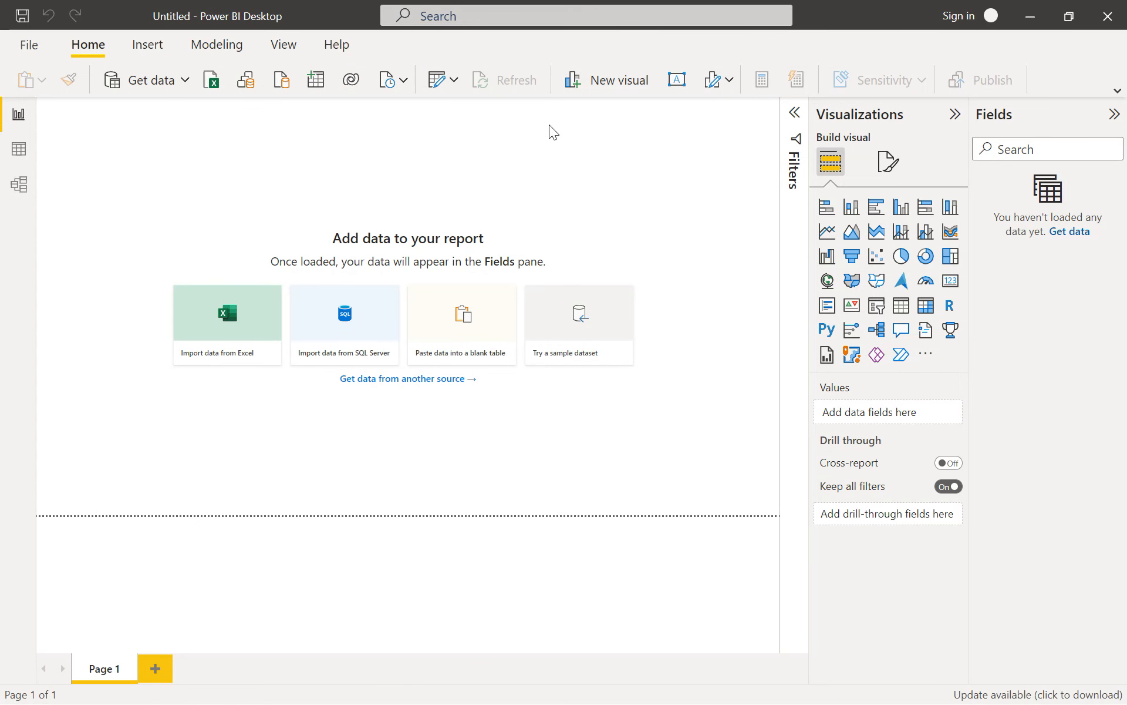
{"action": "key", "text": "alt+Tab"}
{"action": "key", "text": "alt+shift+Tab"}
{"action": "key", "text": "alt+Tab"}
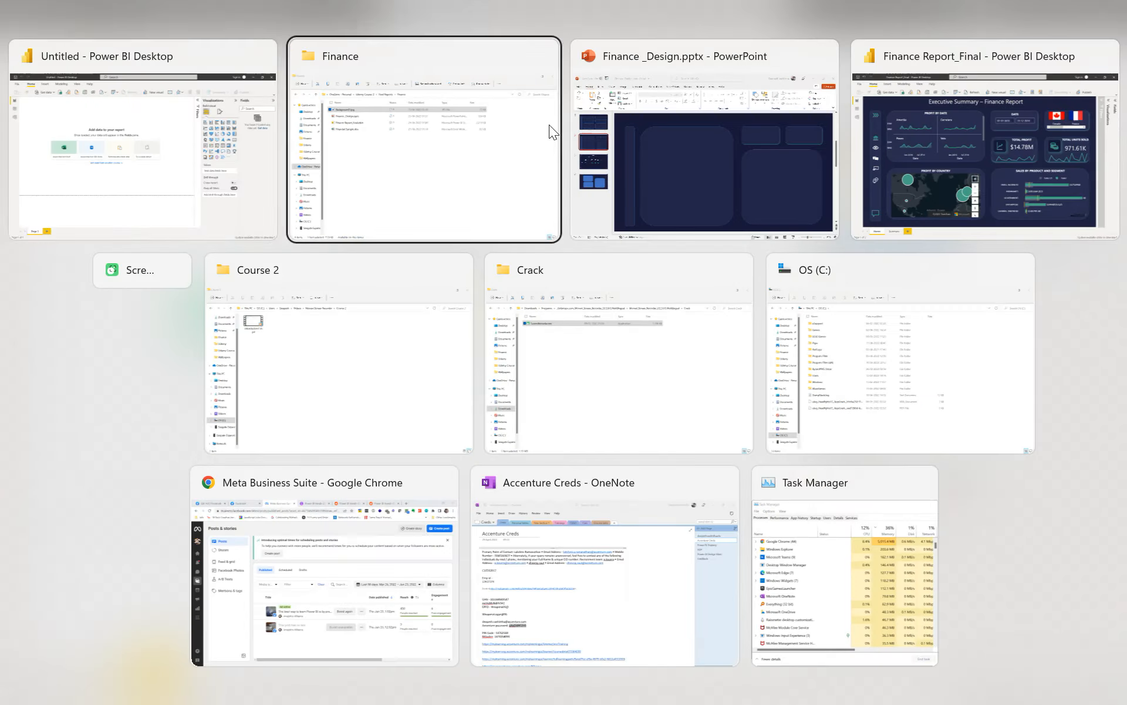
{"action": "key", "text": "alt+shift+Tab"}
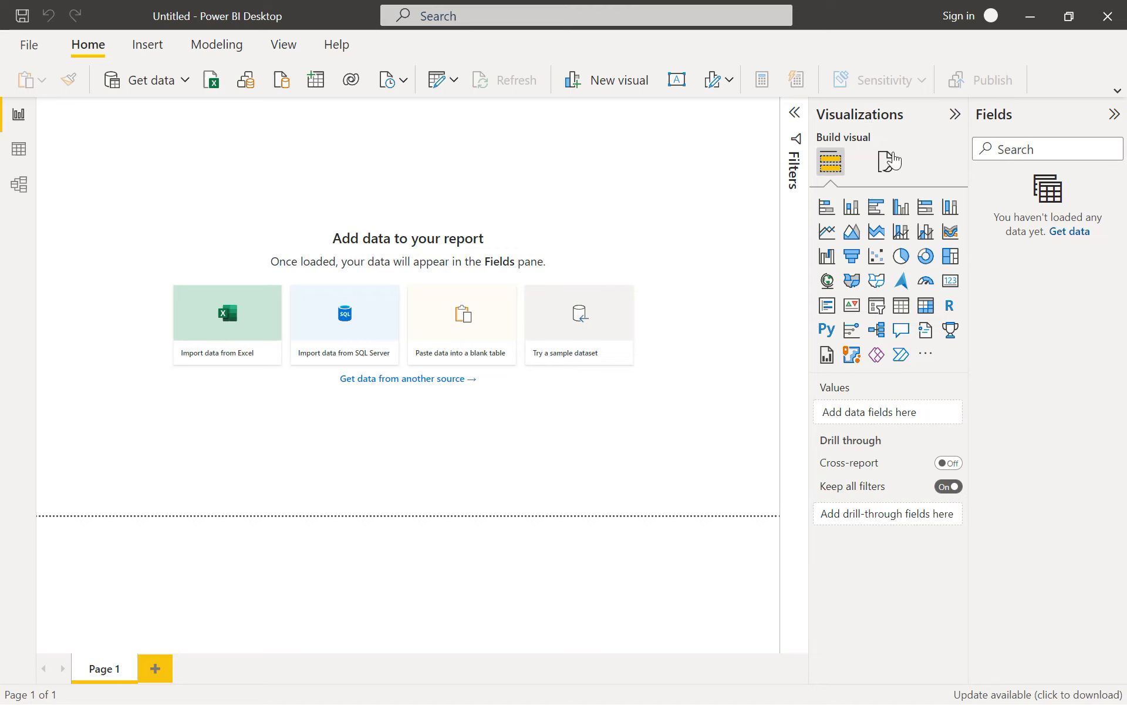
- Set the report page's canvas vertical alignment to Middle
{"action": "left_click", "coordinate": [892, 162]}
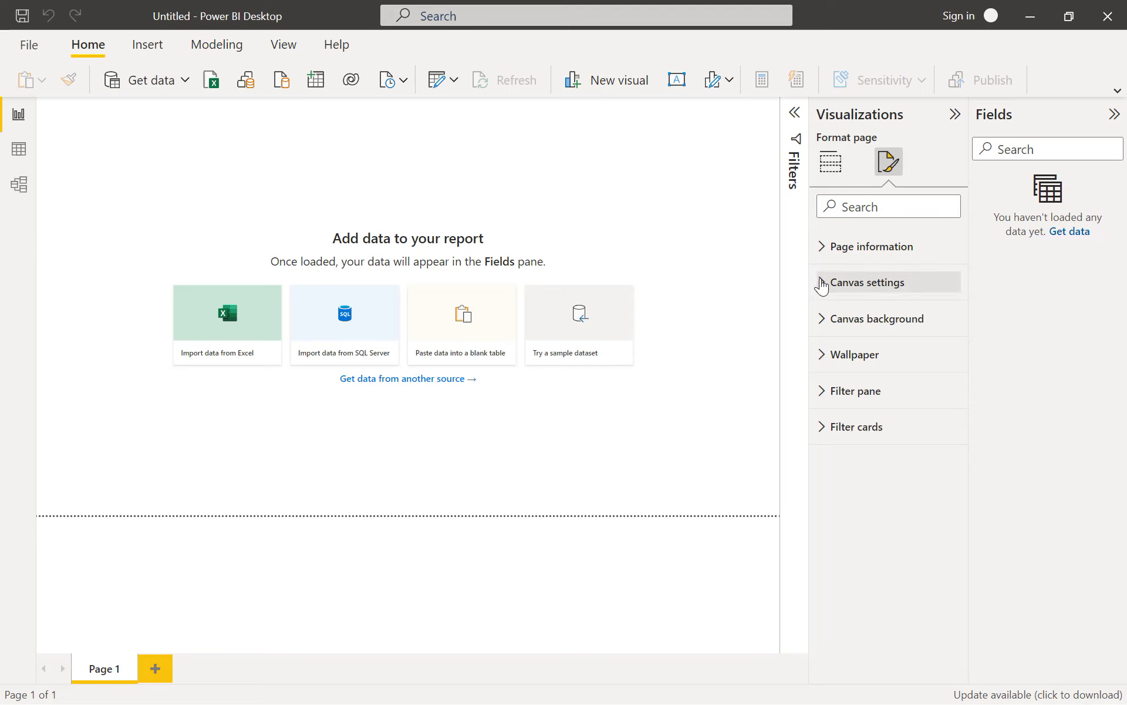
{"action": "left_click", "coordinate": [822, 285]}
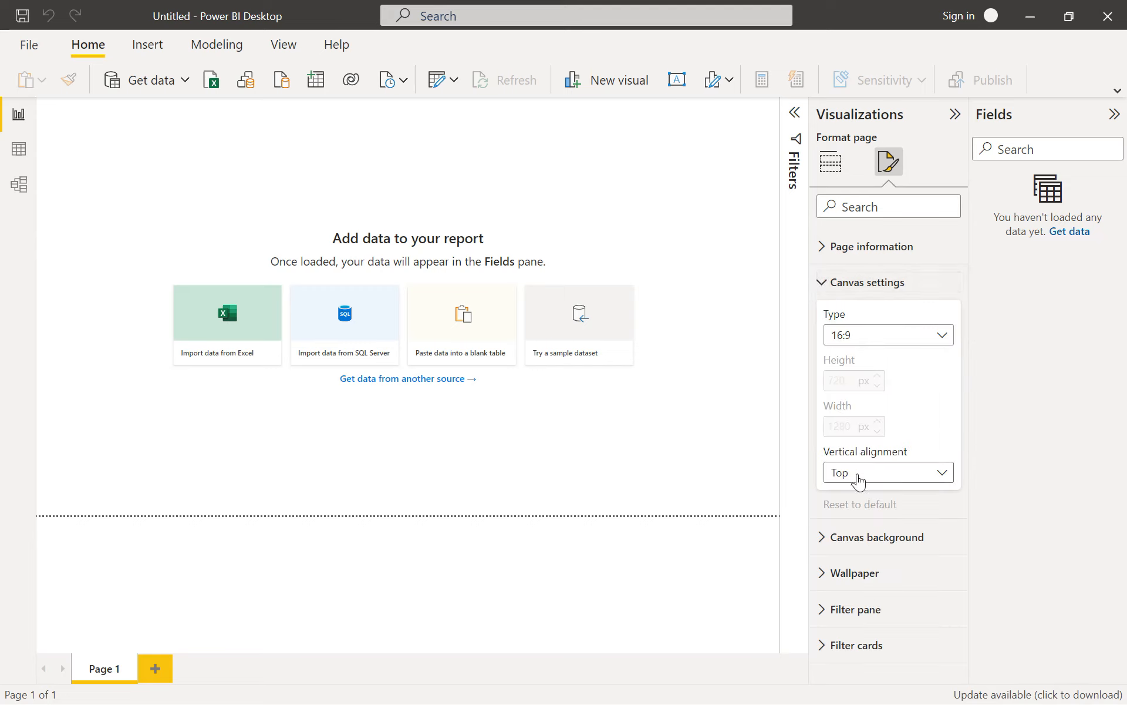
{"action": "left_click", "coordinate": [857, 480]}
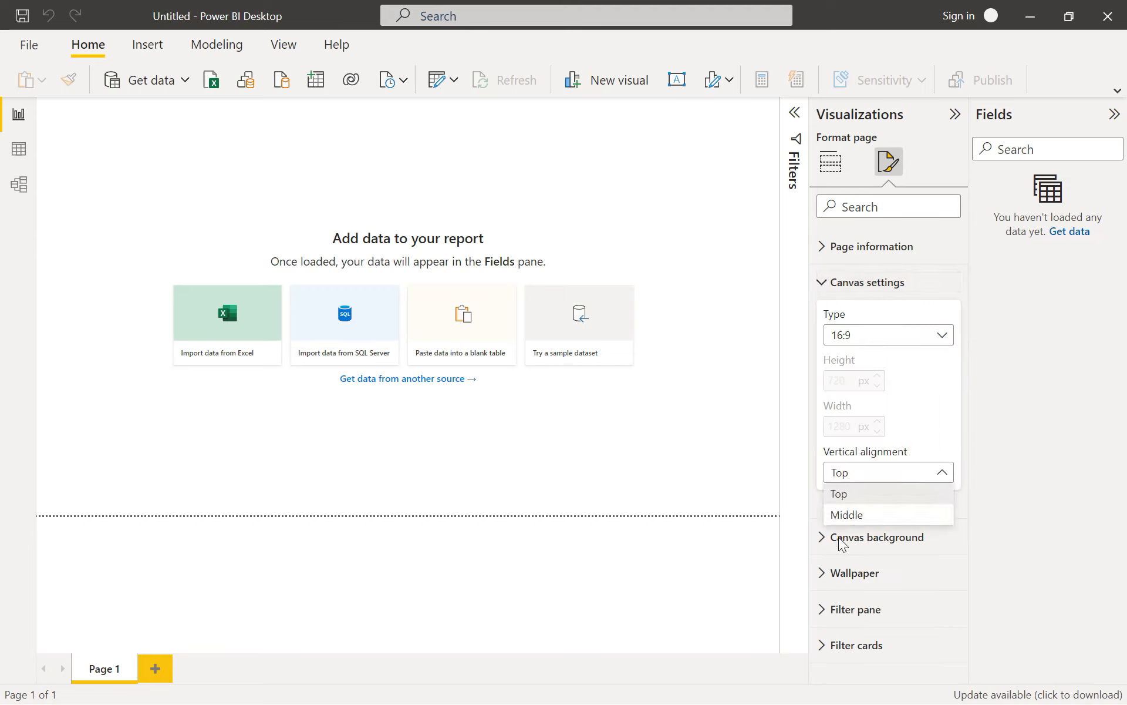
{"action": "left_click", "coordinate": [858, 518]}
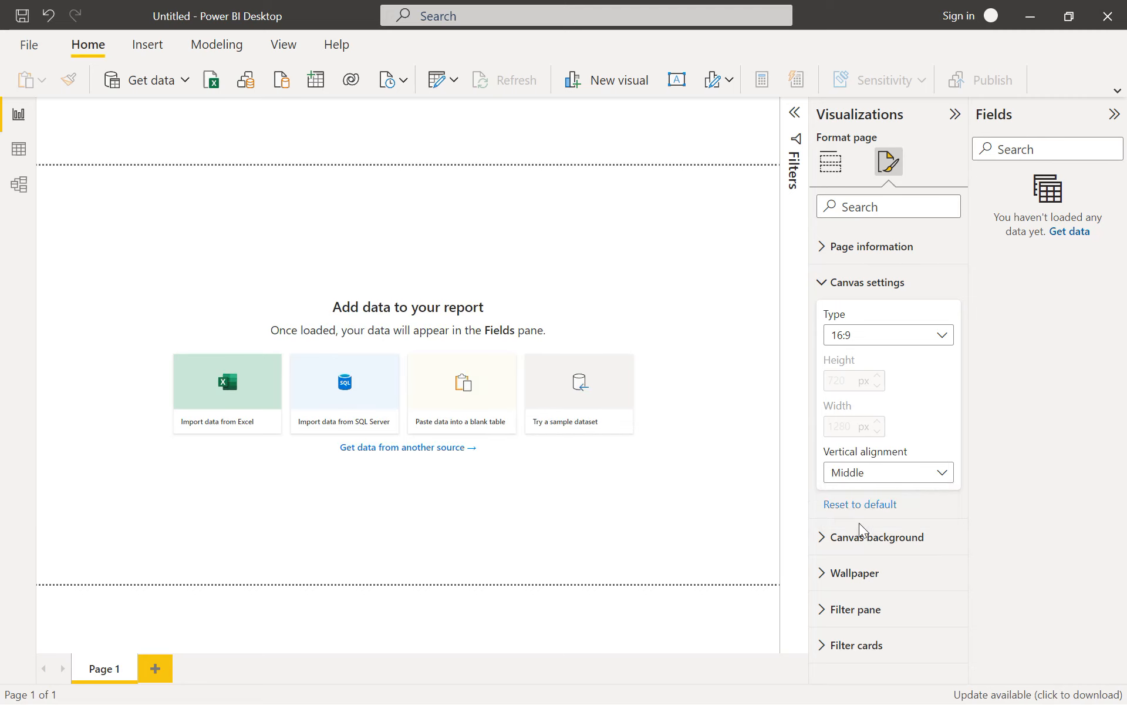
- Set the report page's canvas background transparency to 0%
{"action": "left_click", "coordinate": [670, 351]}
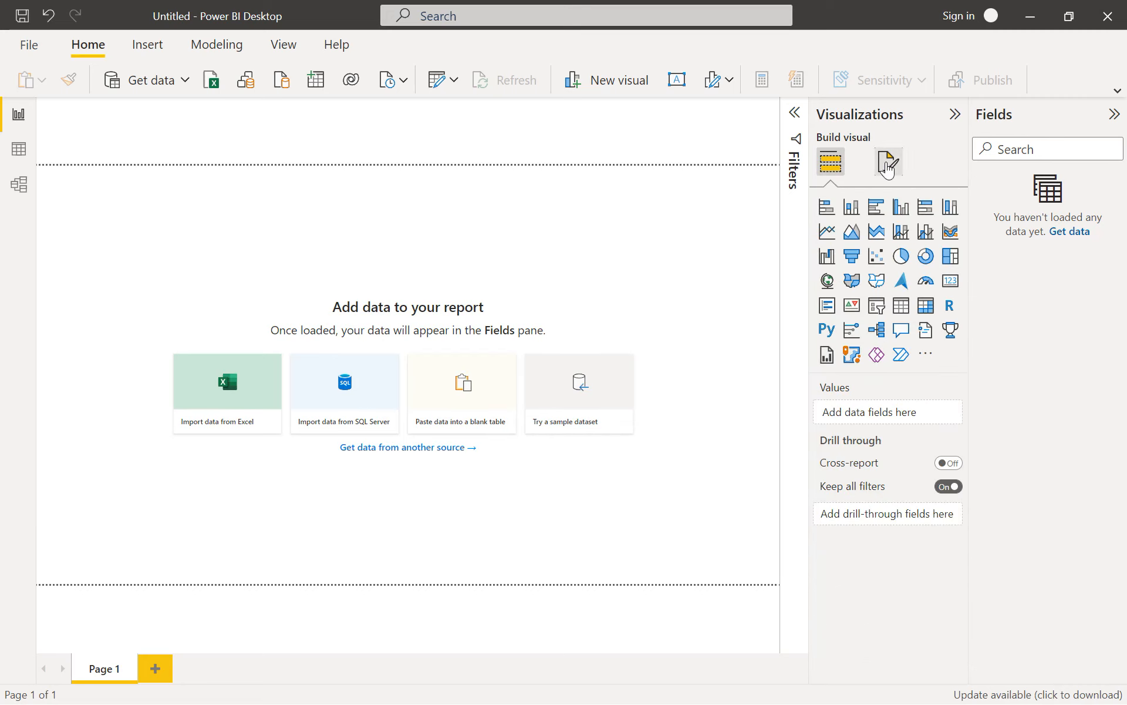
{"action": "left_click", "coordinate": [887, 167]}
{"action": "left_click", "coordinate": [848, 317]}
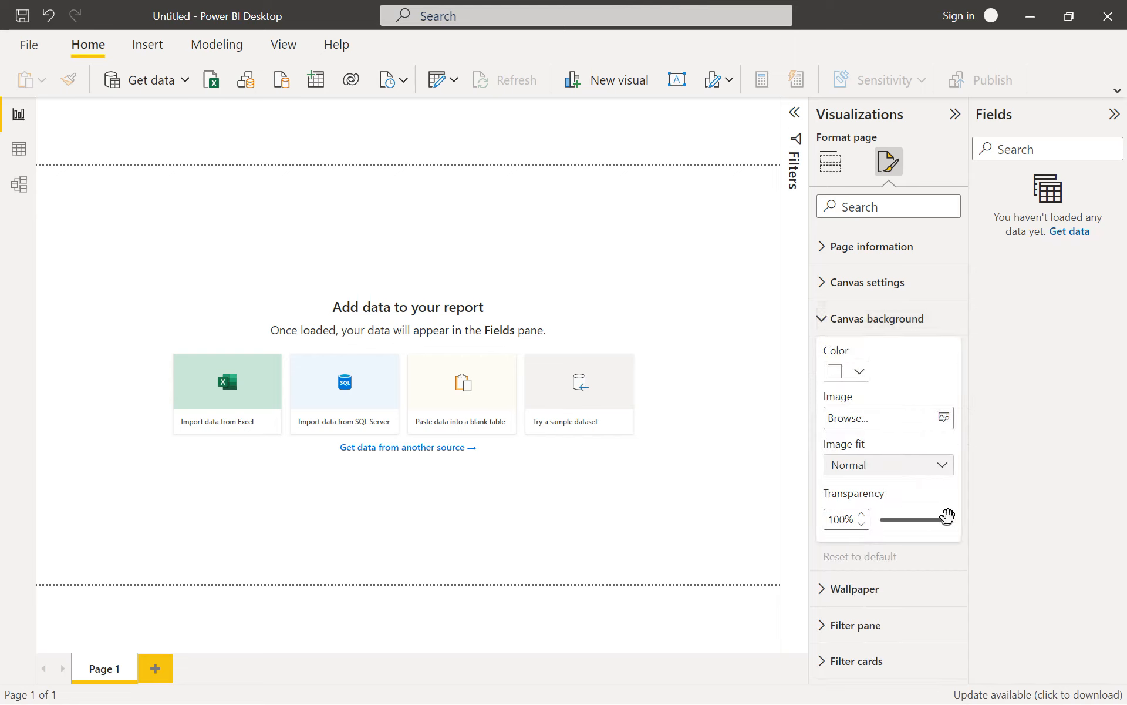
{"action": "left_click_drag", "start_coordinate": [947, 516], "coordinate": [880, 520]}
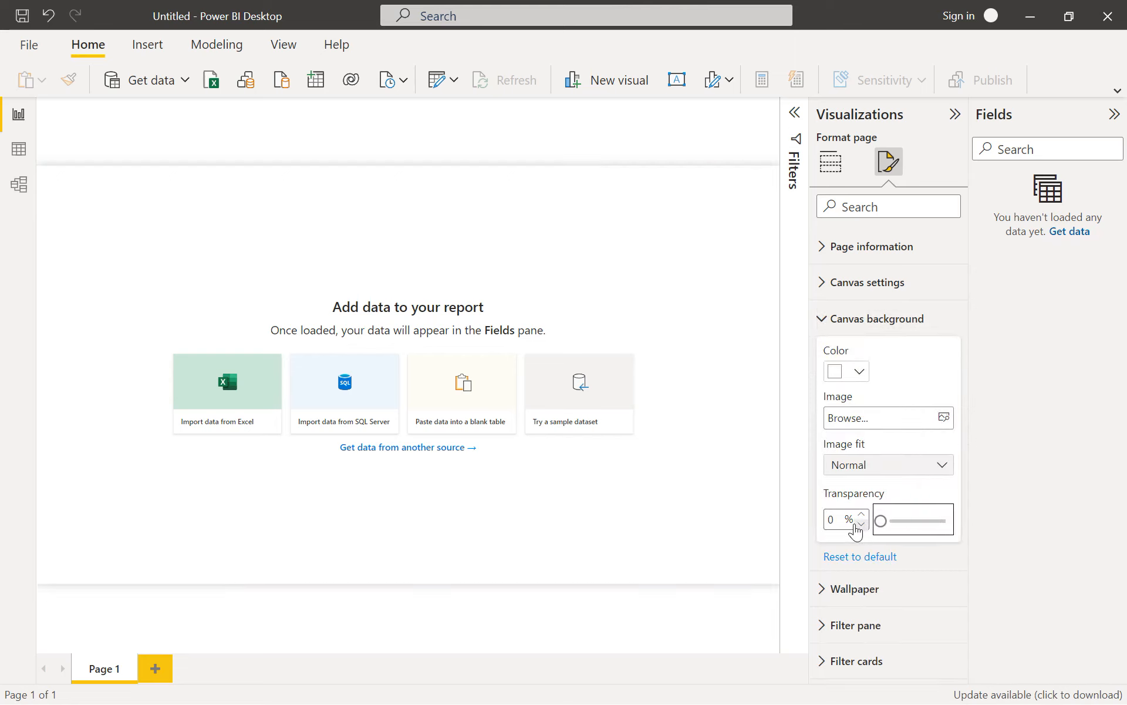
- Load Background1.jpg from the copied Finance folder path as the canvas background image
{"action": "left_click", "coordinate": [899, 424]}
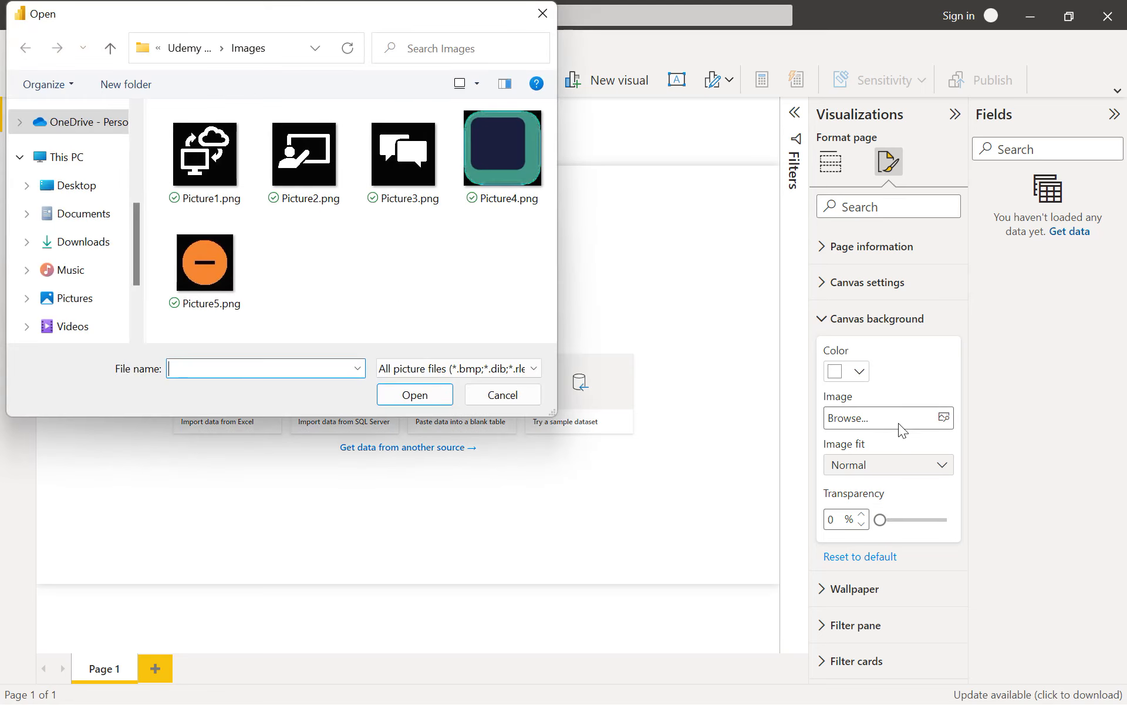
{"action": "left_click", "coordinate": [284, 49]}
{"action": "key", "text": "ctrl+v"}
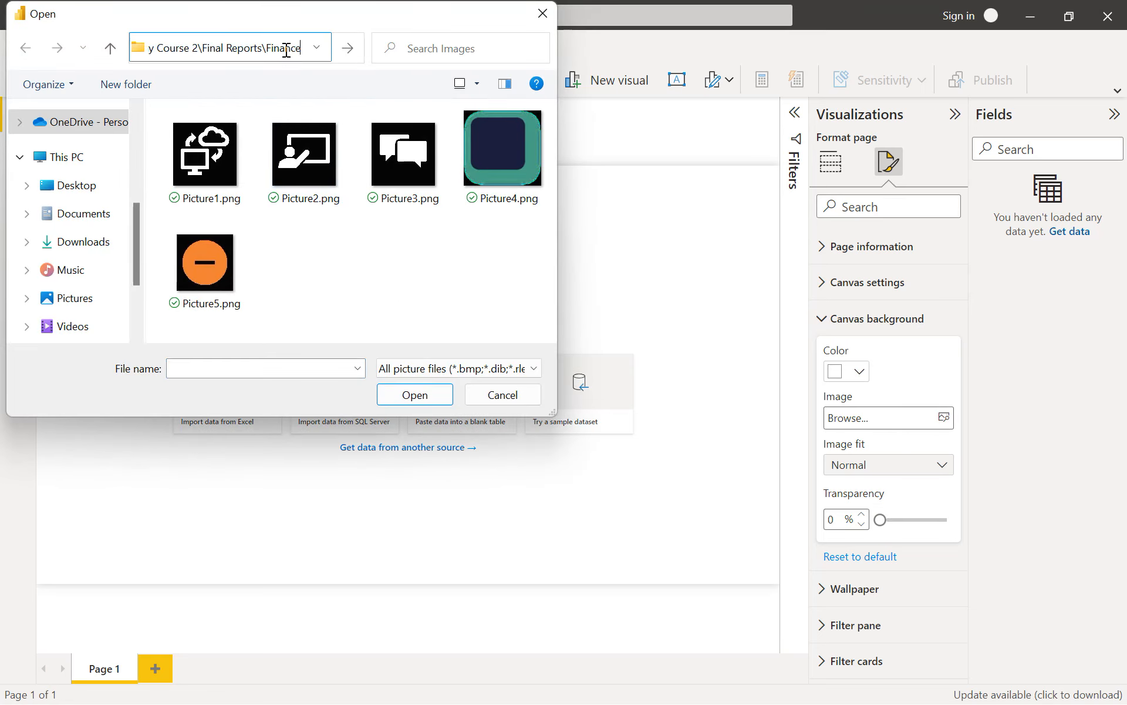
{"action": "key", "text": "Return"}
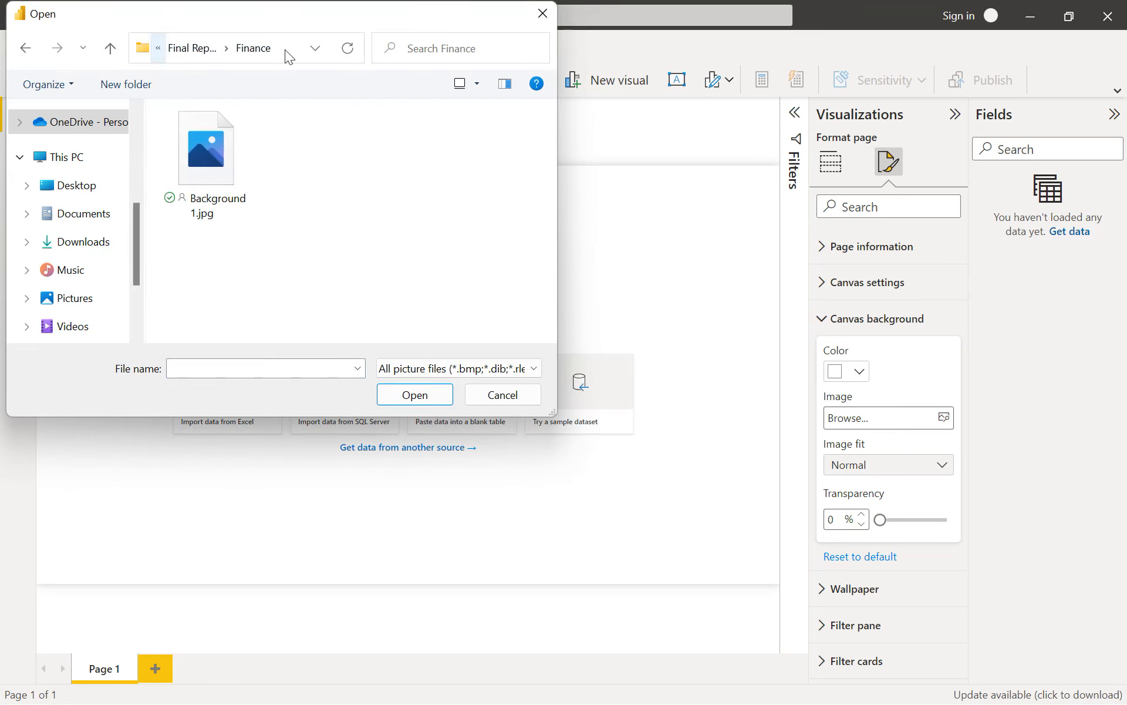
{"action": "double_click", "coordinate": [186, 184]}
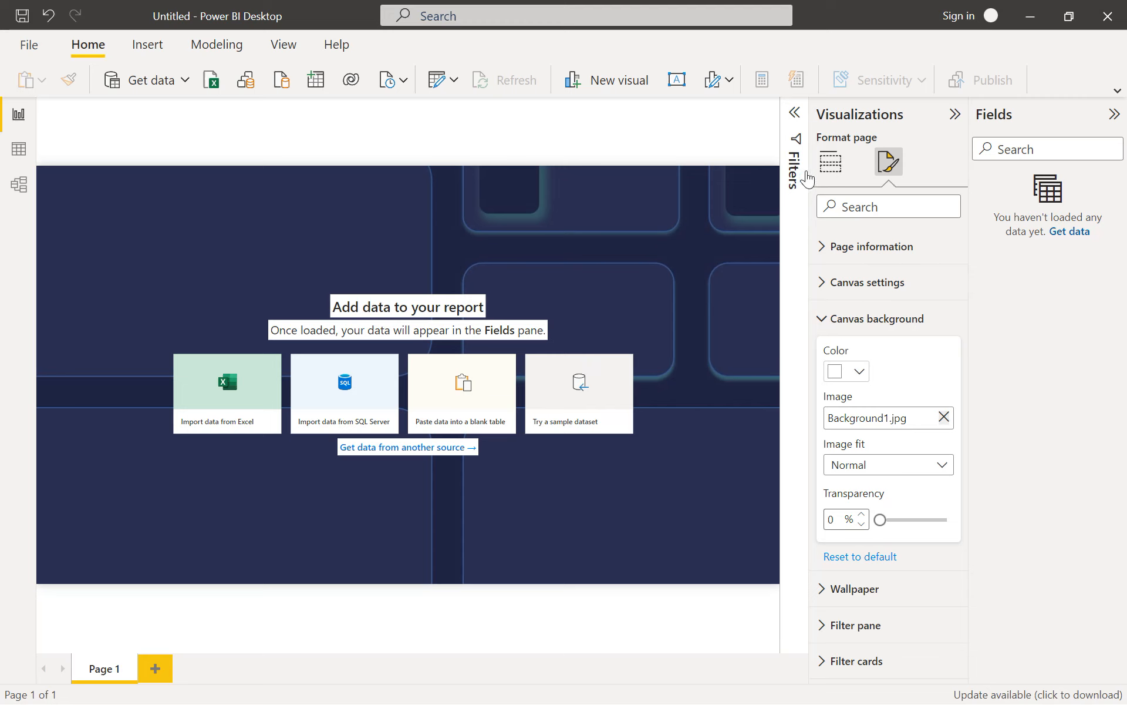
- Compare the Fit and Fill image fit options for the canvas background and keep Fit
{"action": "left_click", "coordinate": [831, 161]}
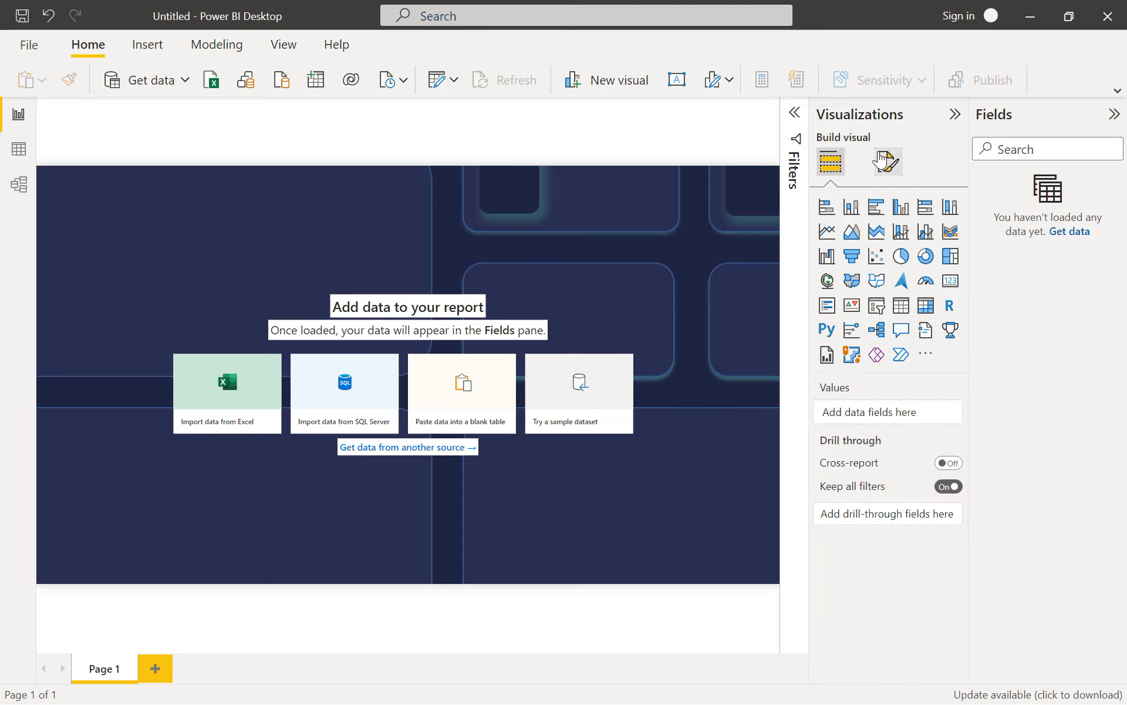
{"action": "left_click", "coordinate": [882, 161]}
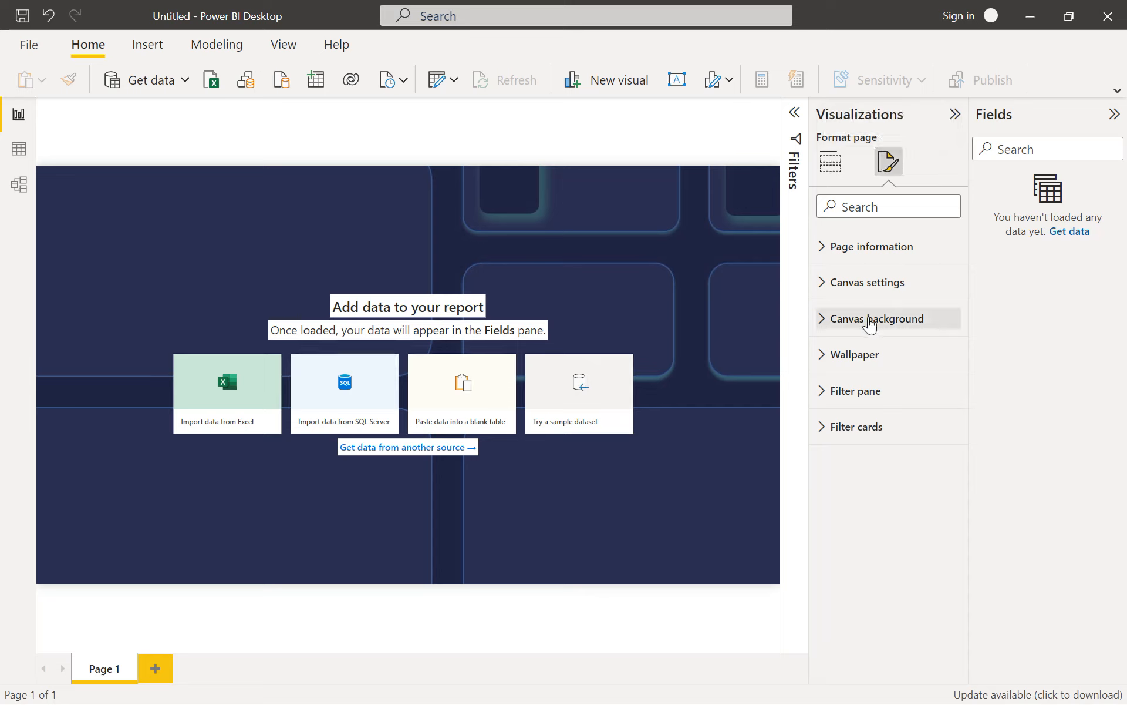
{"action": "left_click", "coordinate": [870, 324]}
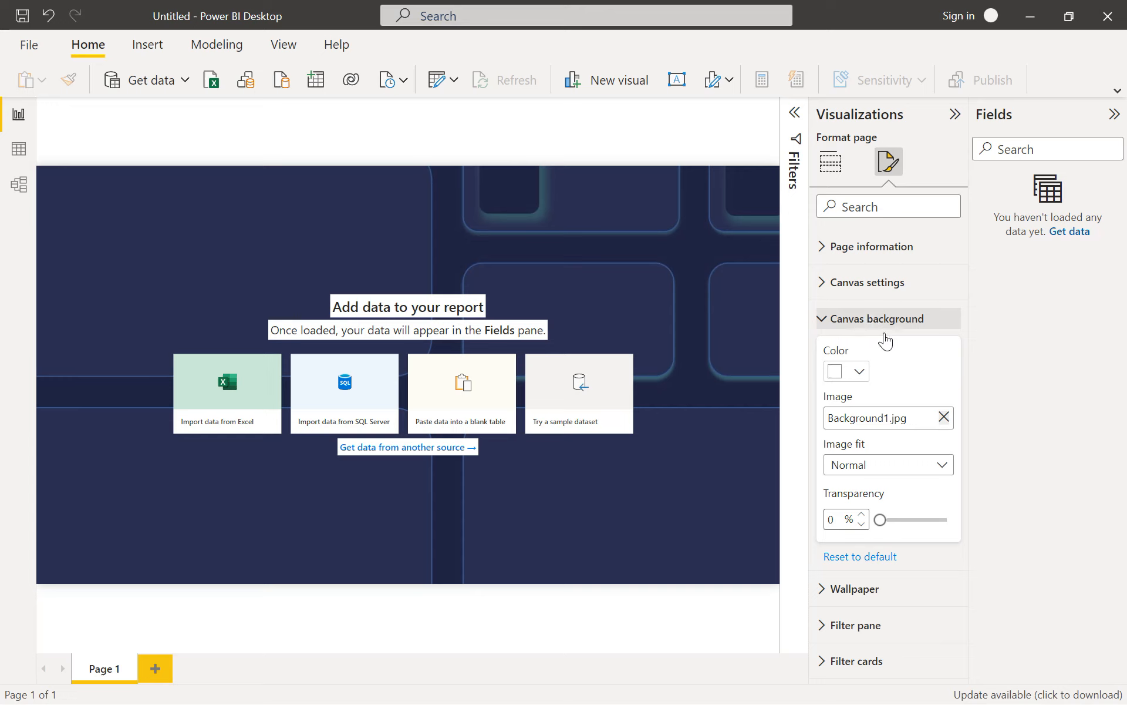
{"action": "left_click", "coordinate": [862, 469]}
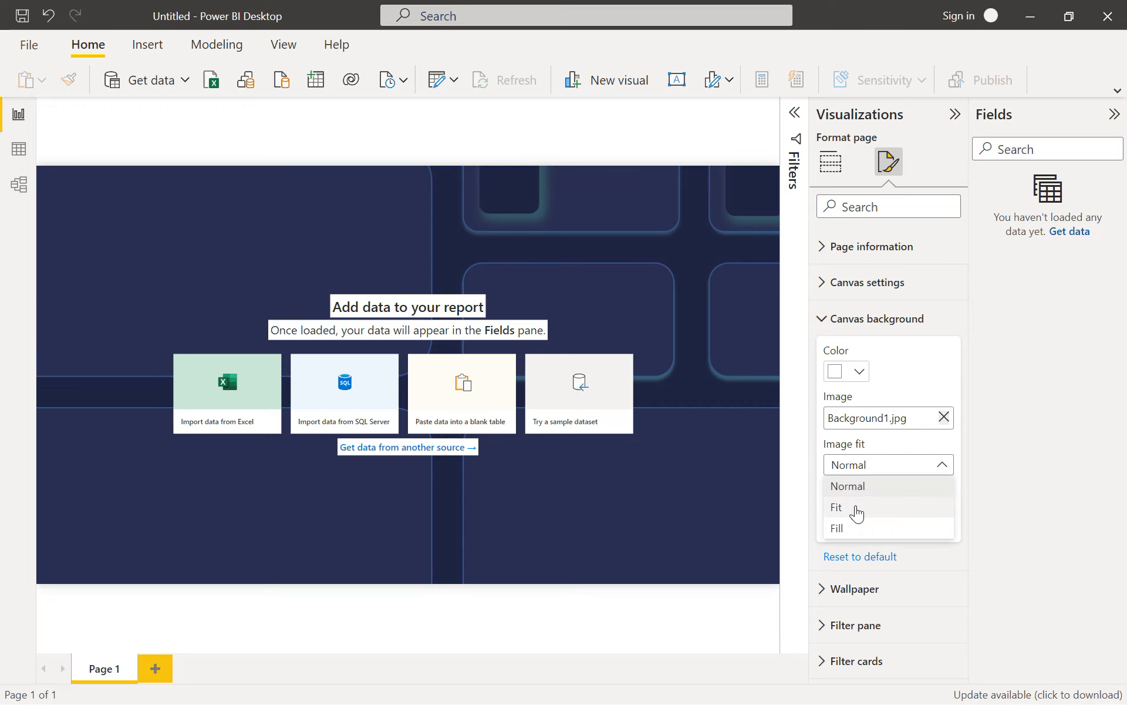
{"action": "left_click", "coordinate": [857, 508]}
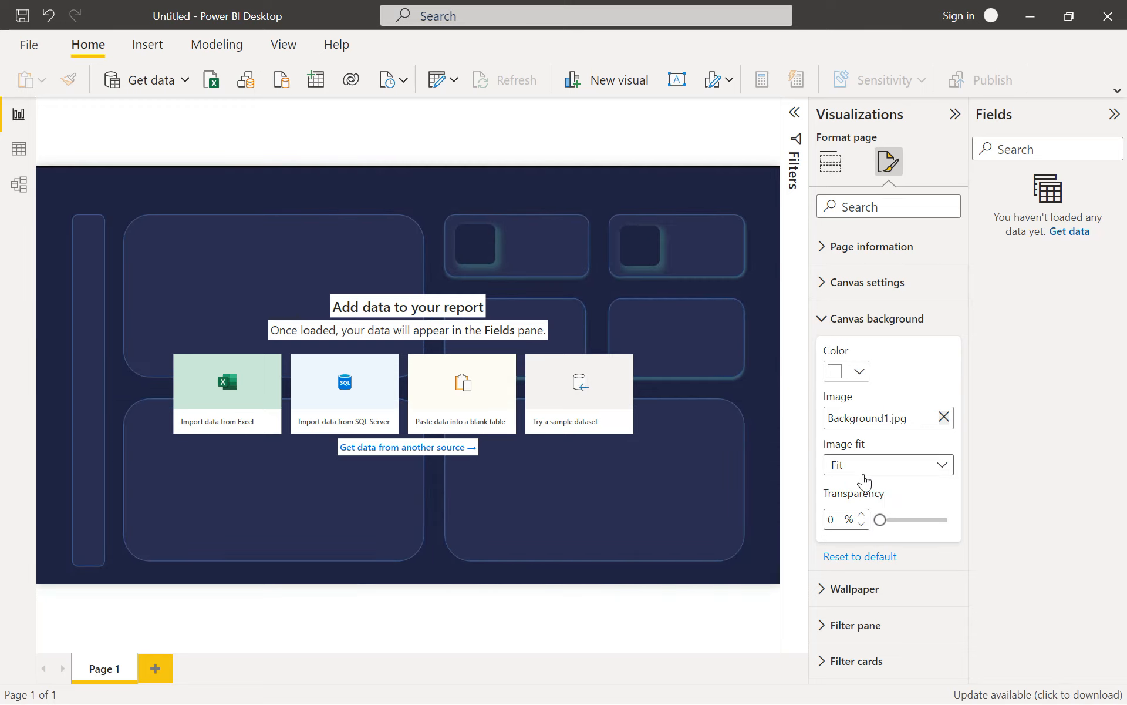
{"action": "left_click", "coordinate": [865, 467]}
{"action": "left_click", "coordinate": [857, 527]}
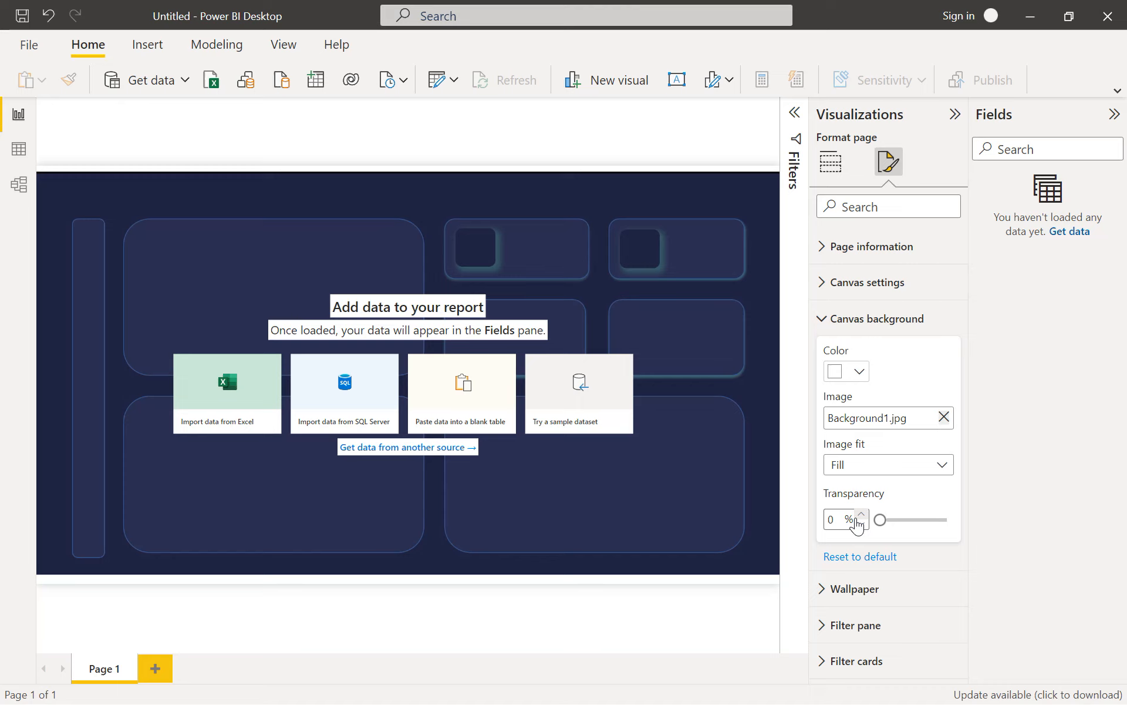
{"action": "left_click", "coordinate": [858, 466]}
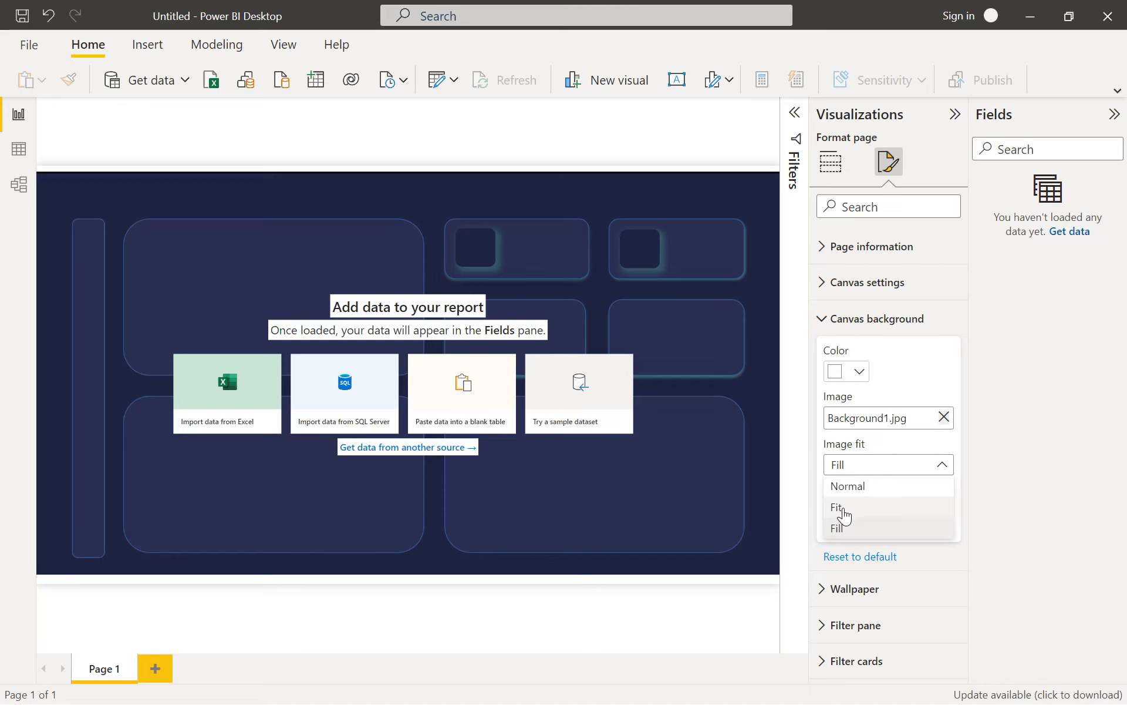
{"action": "left_click", "coordinate": [844, 509]}
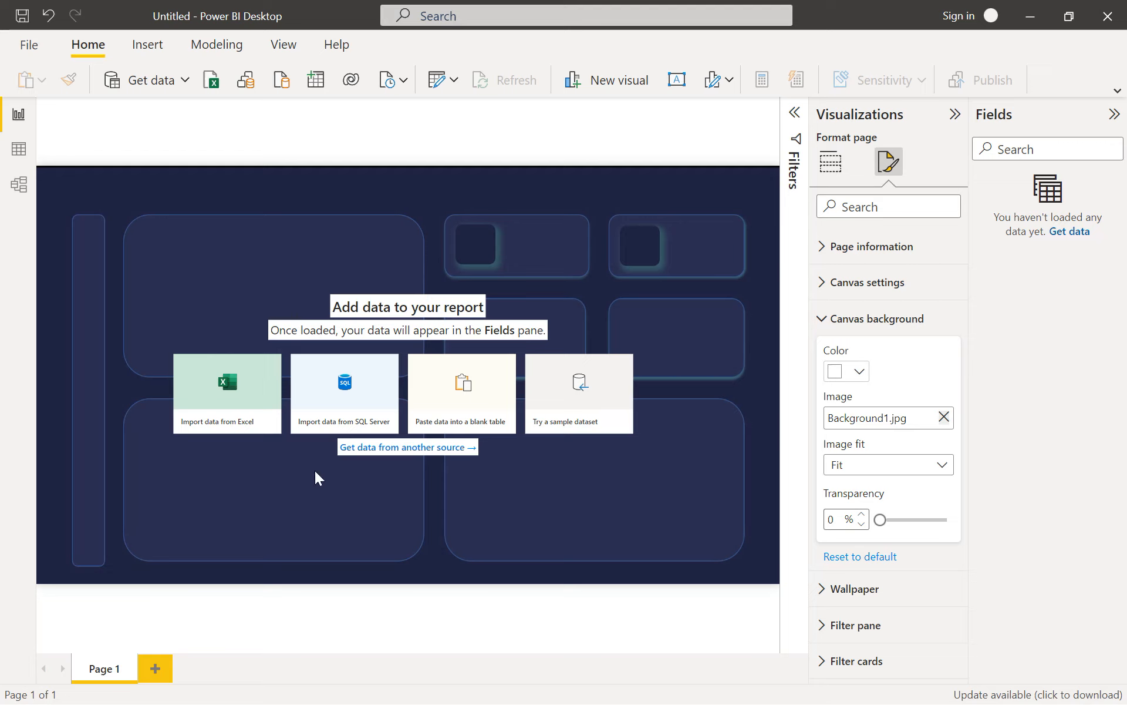
- Insert an empty clustered column chart and place it over the upper-left panel of the background design
{"action": "left_click", "coordinate": [829, 172]}
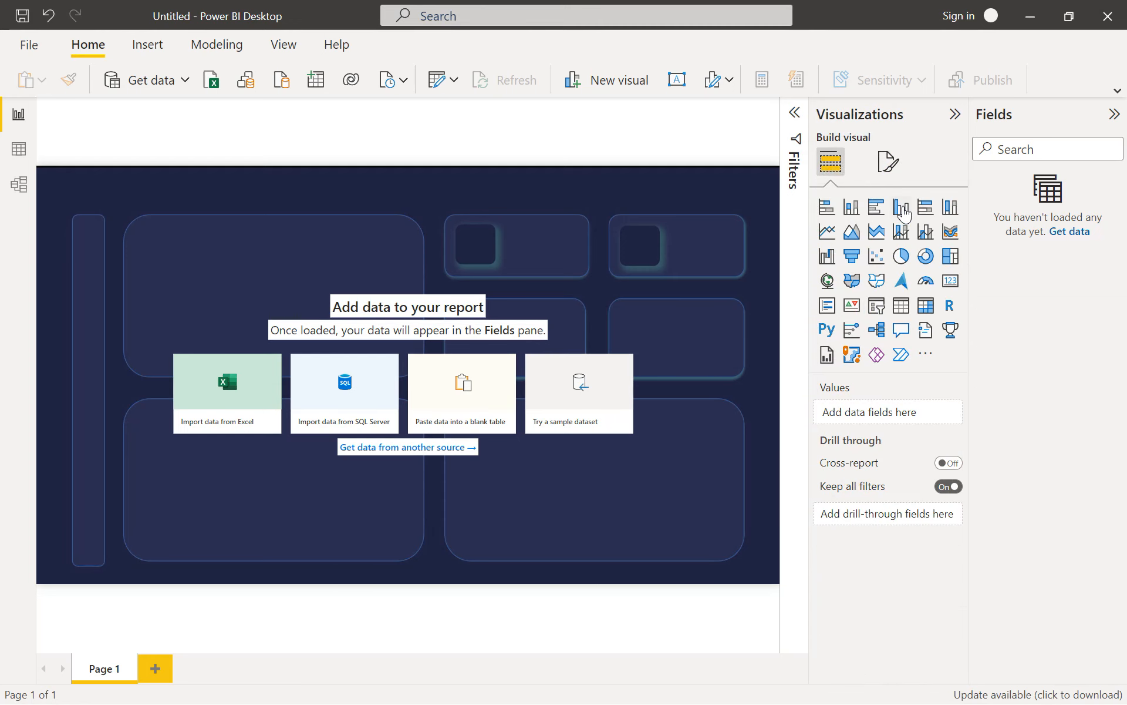
{"action": "left_click", "coordinate": [903, 208]}
{"action": "left_click_drag", "start_coordinate": [116, 259], "coordinate": [212, 307]}
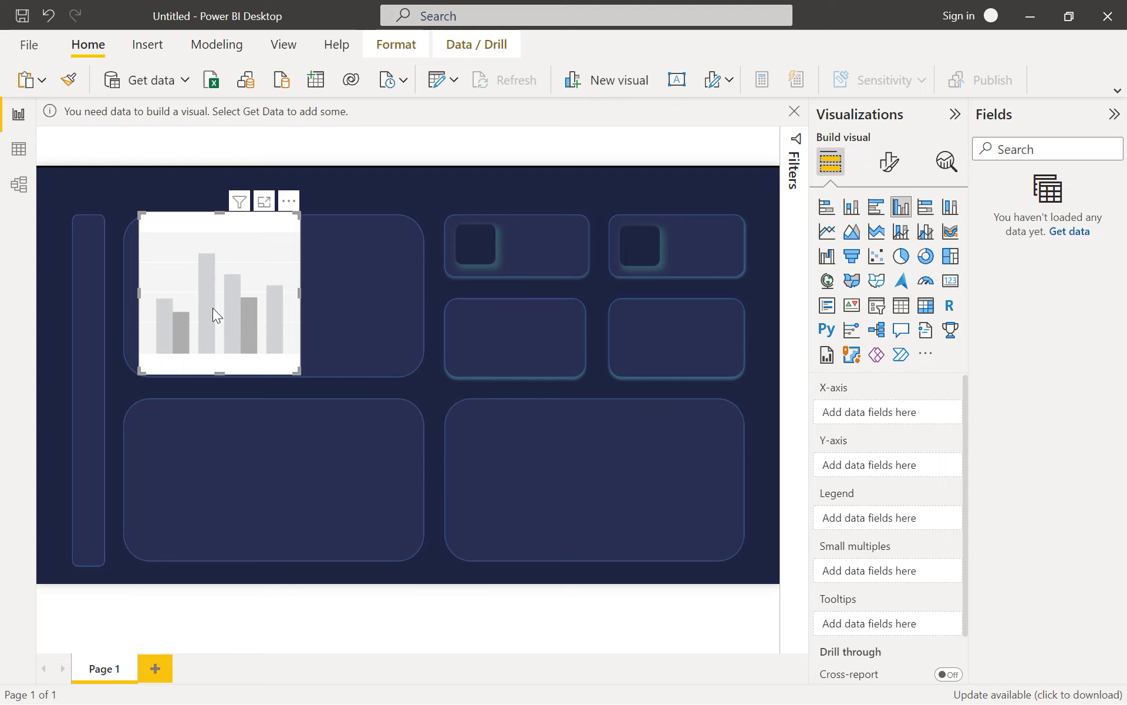
- Bring up the open windows to switch away from the untitled report
{"action": "key", "text": "alt+Tab"}
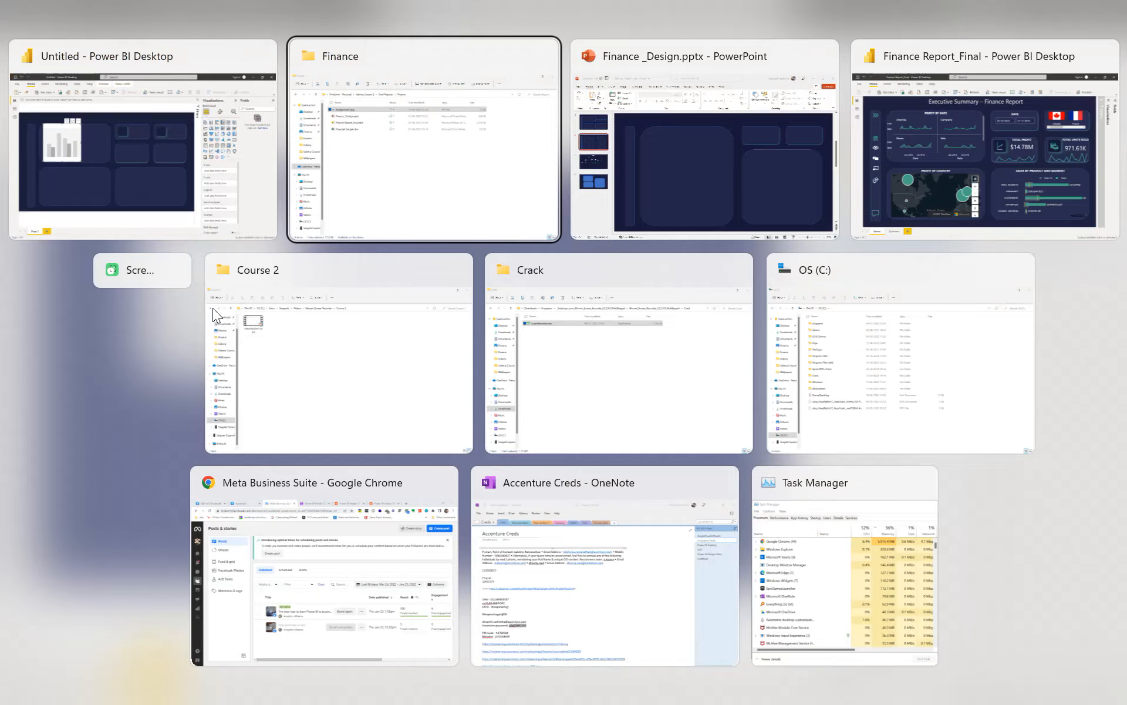